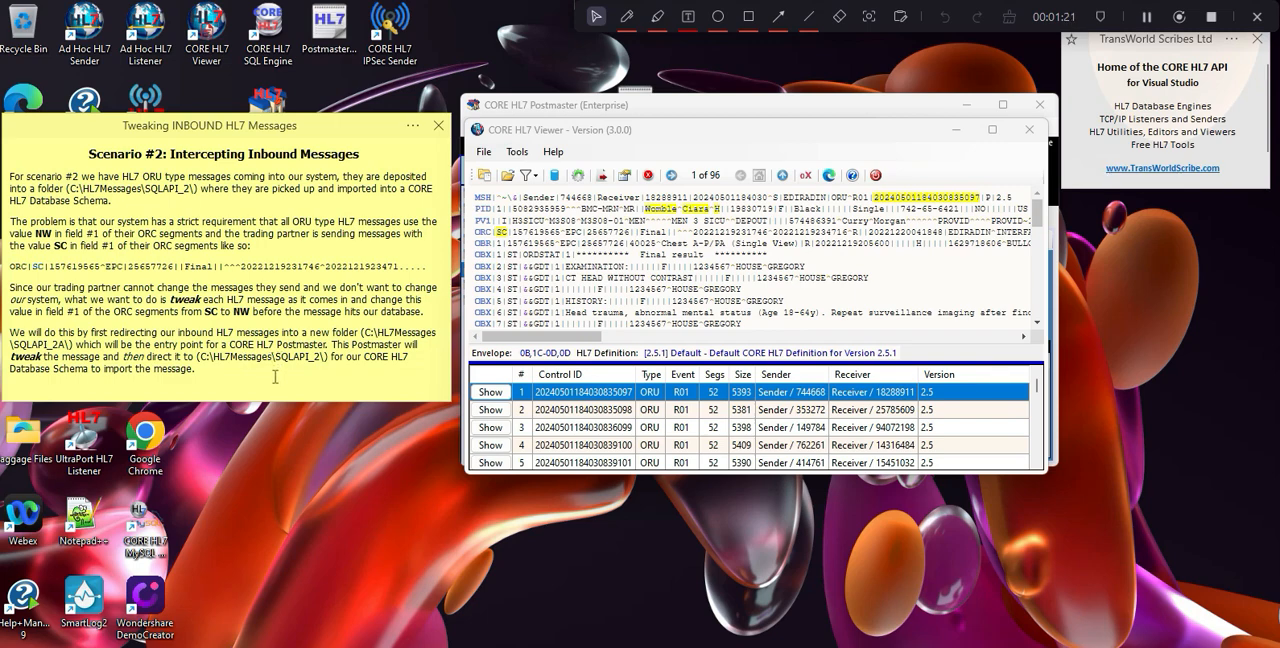
Switch from the message viewer to CORE HL7 Postmaster and check the distribution folder of PM Demo 1.
click(746, 139)
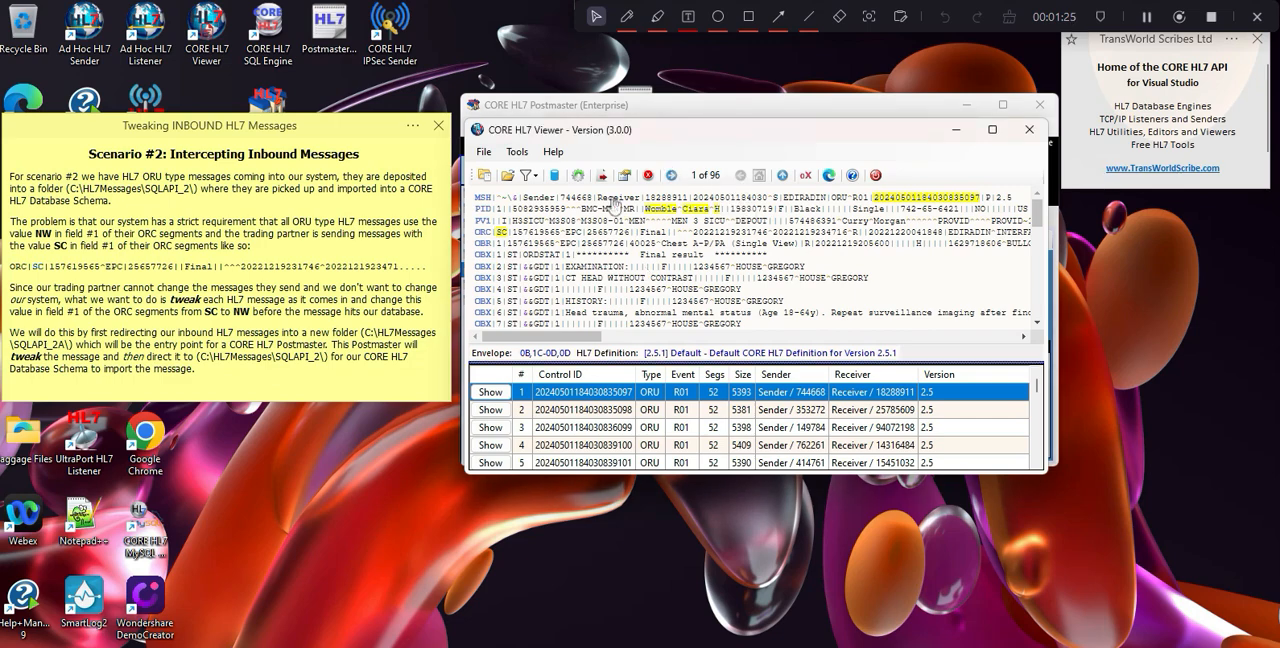
mouse_move(502, 238)
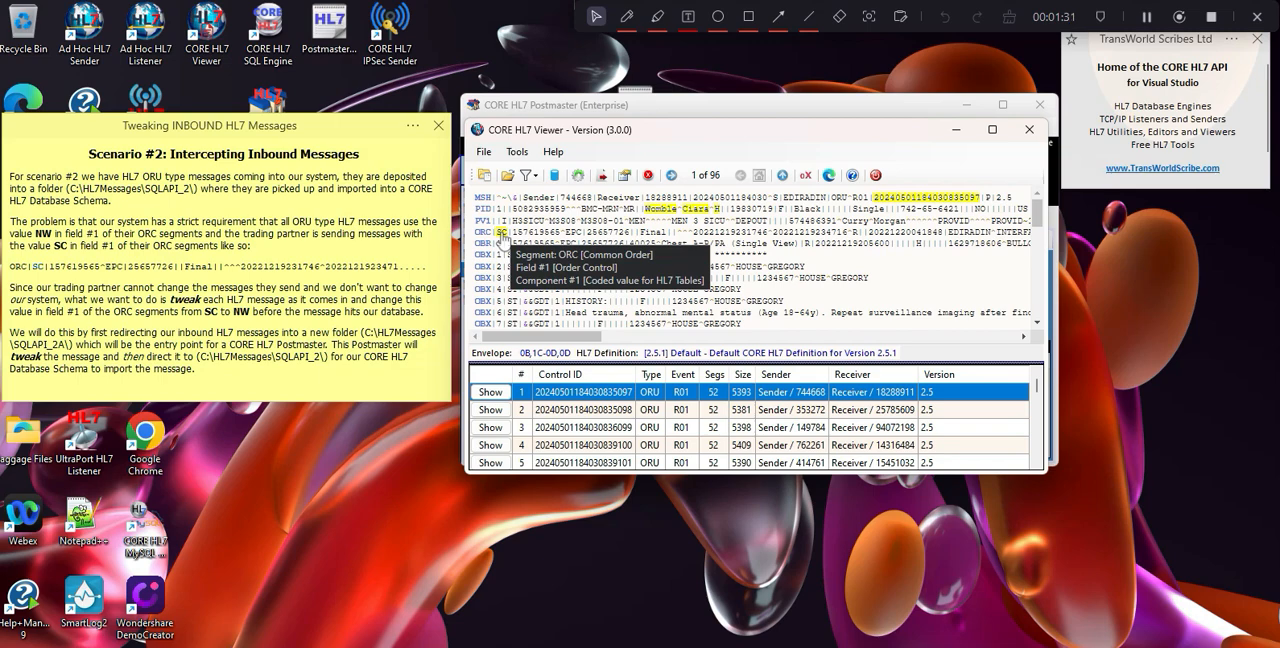
click(951, 136)
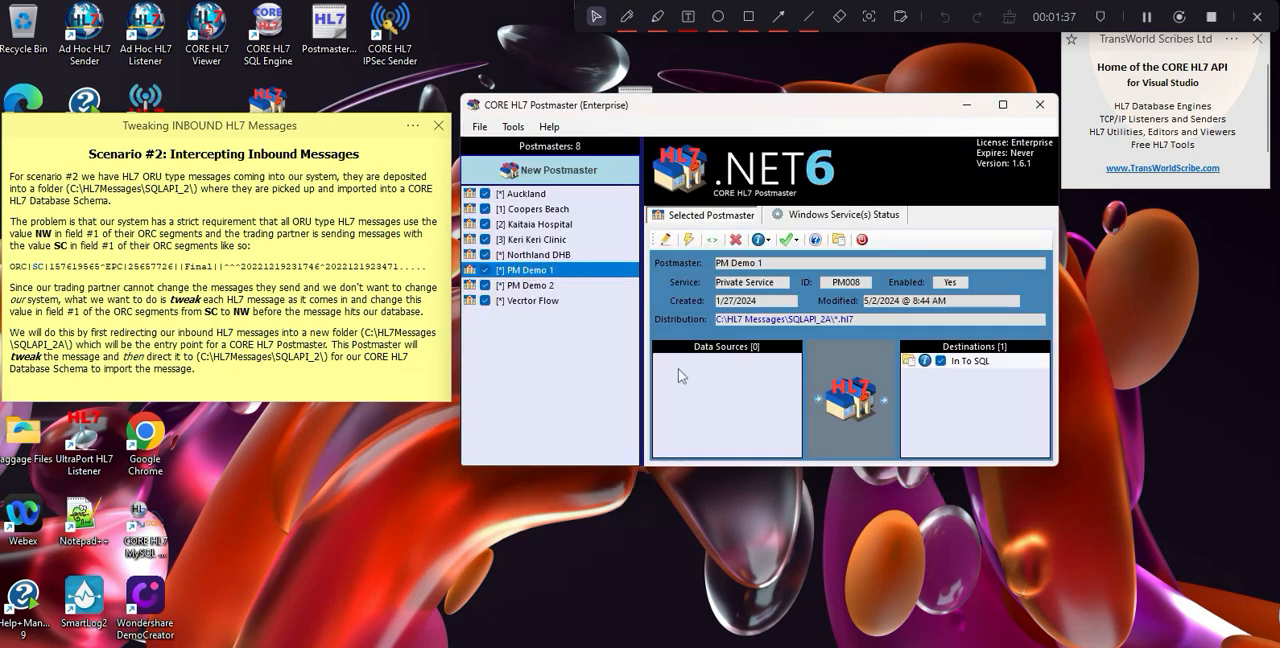
drag(834, 319, 708, 319)
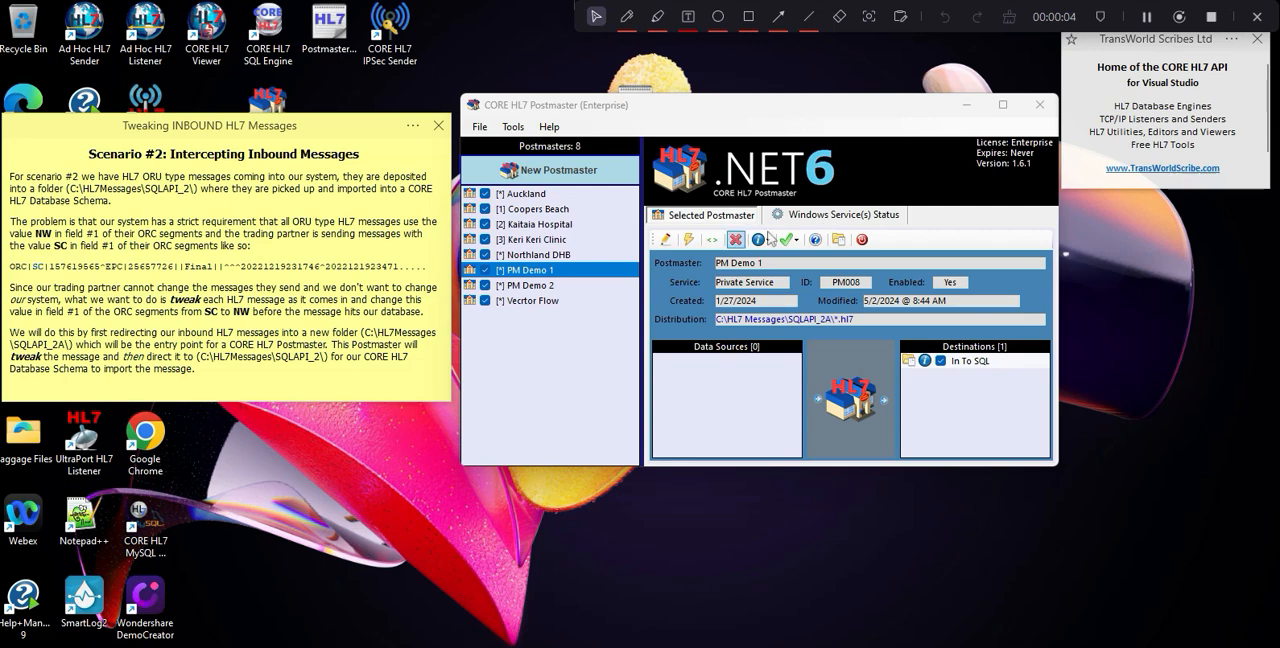
Open PM Demo 1 for editing and bring up its In To SQL folder destination to check the data folder.
click(665, 241)
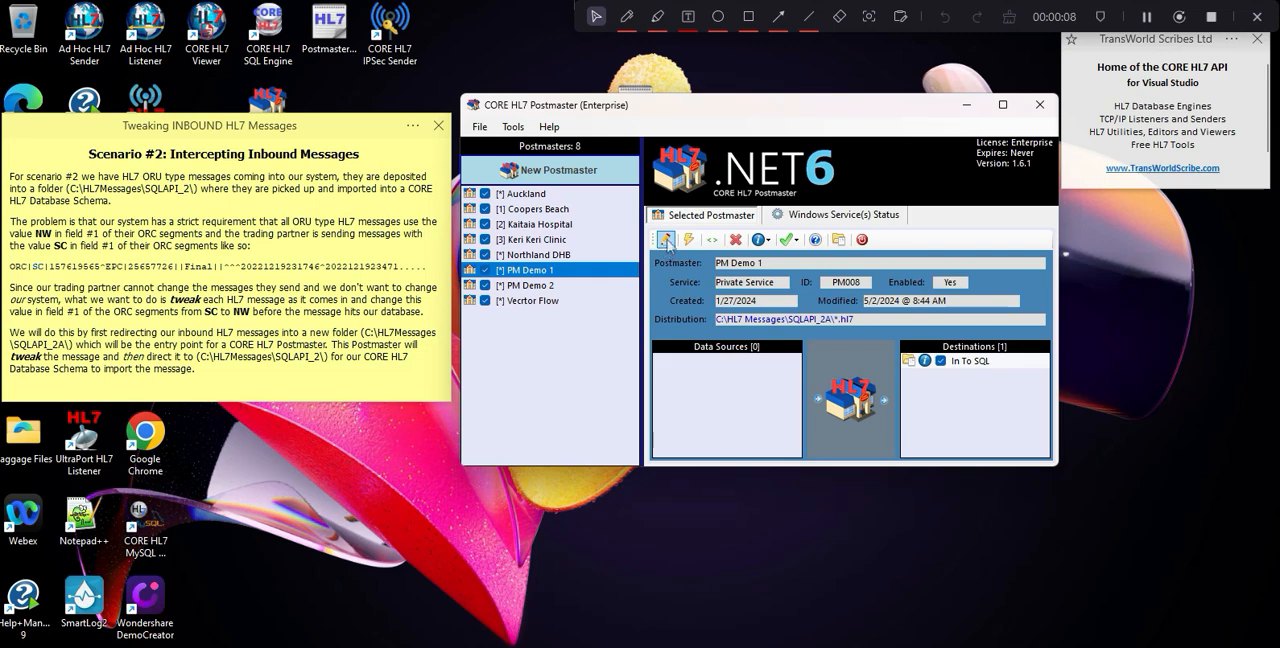
click(666, 240)
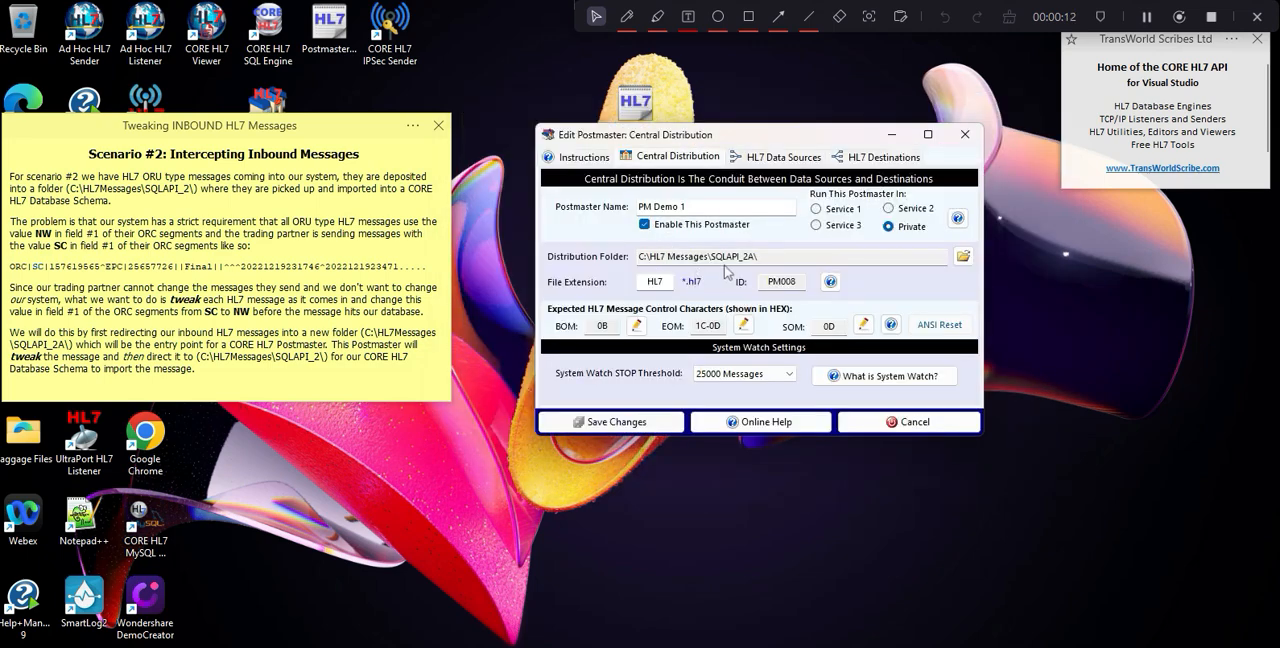
click(864, 160)
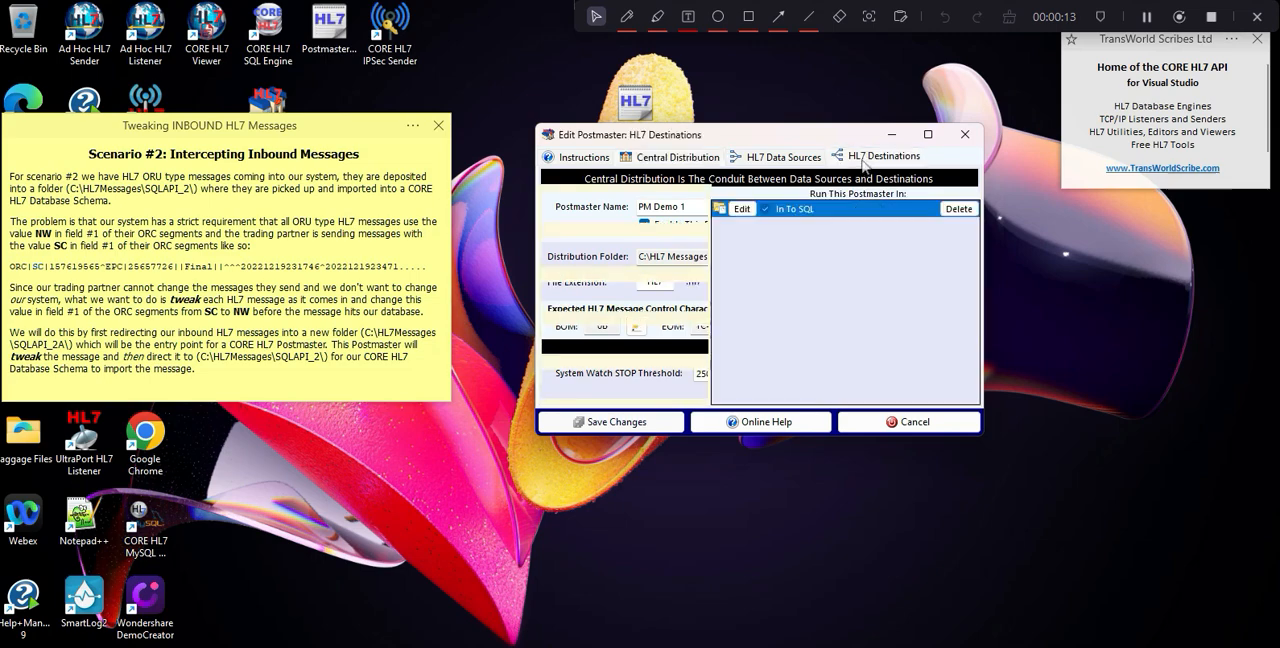
click(739, 210)
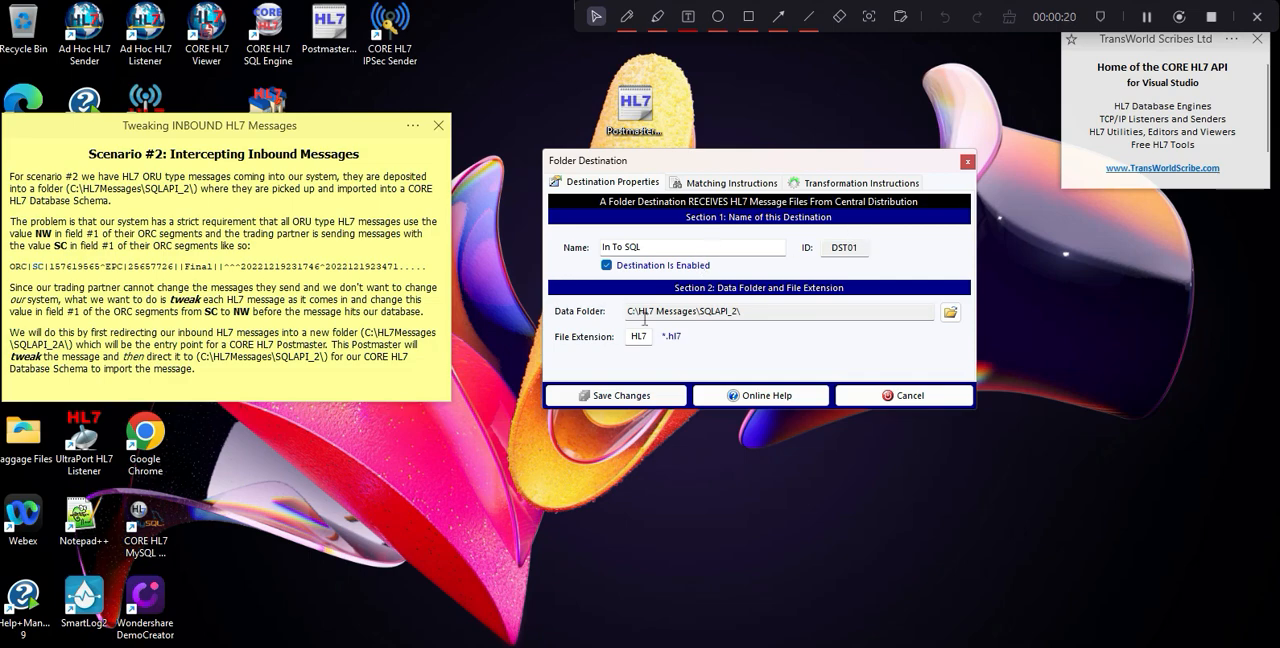
click(744, 310)
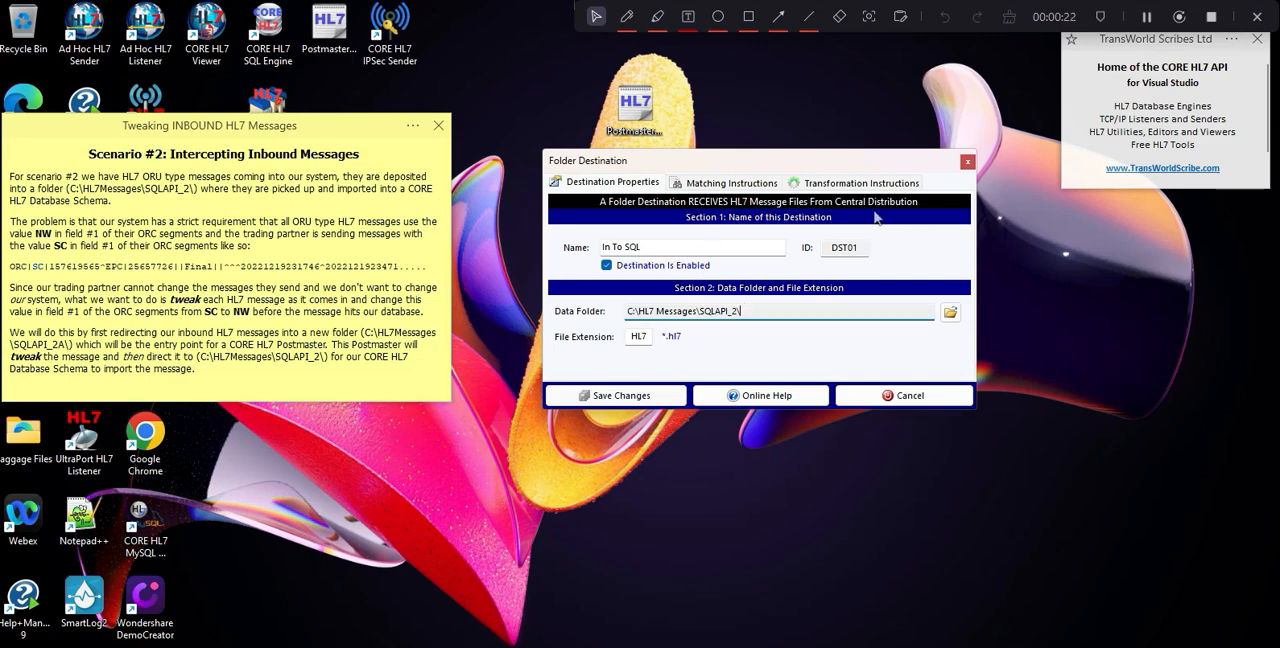
Create a transformation instruction for the destination targeting field 1 of the ORC segment, applied to all segment instances and all field repetitions.
click(852, 184)
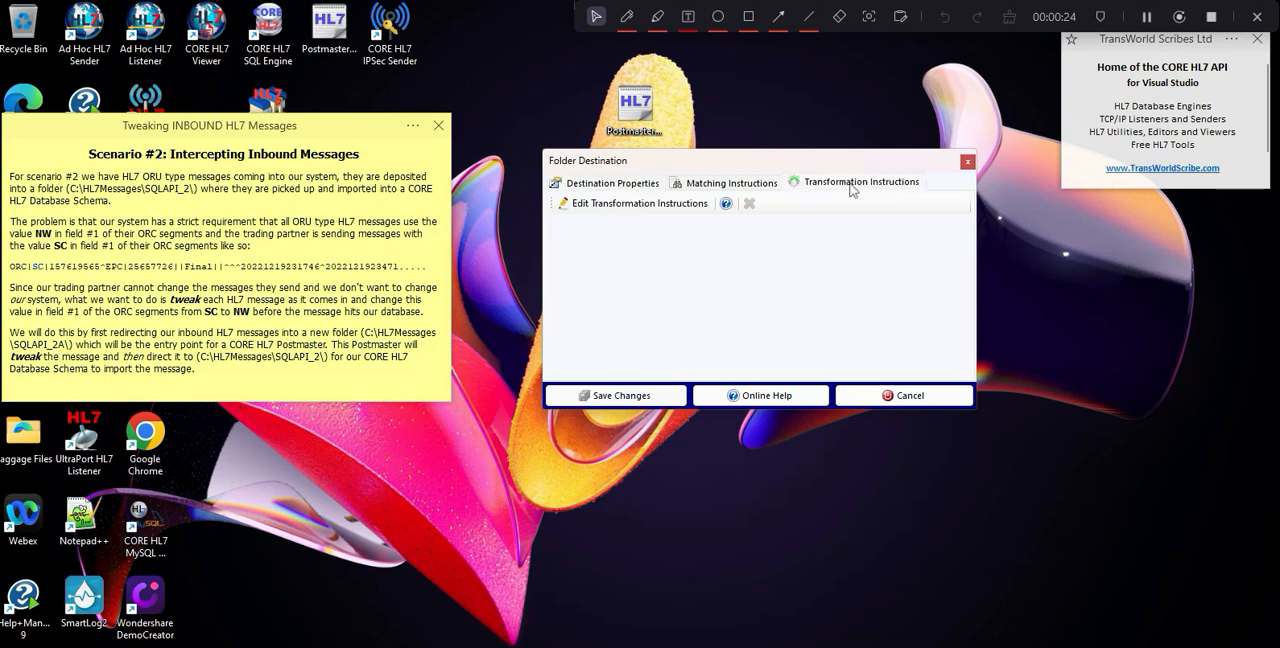
click(643, 207)
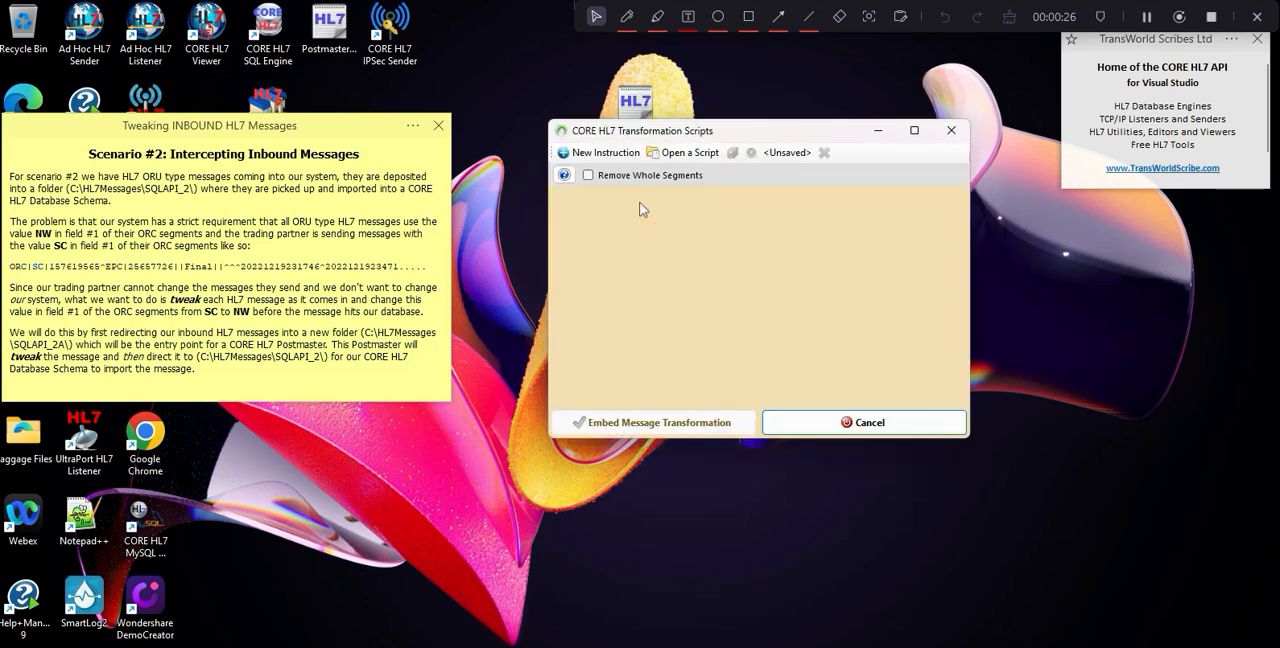
click(616, 158)
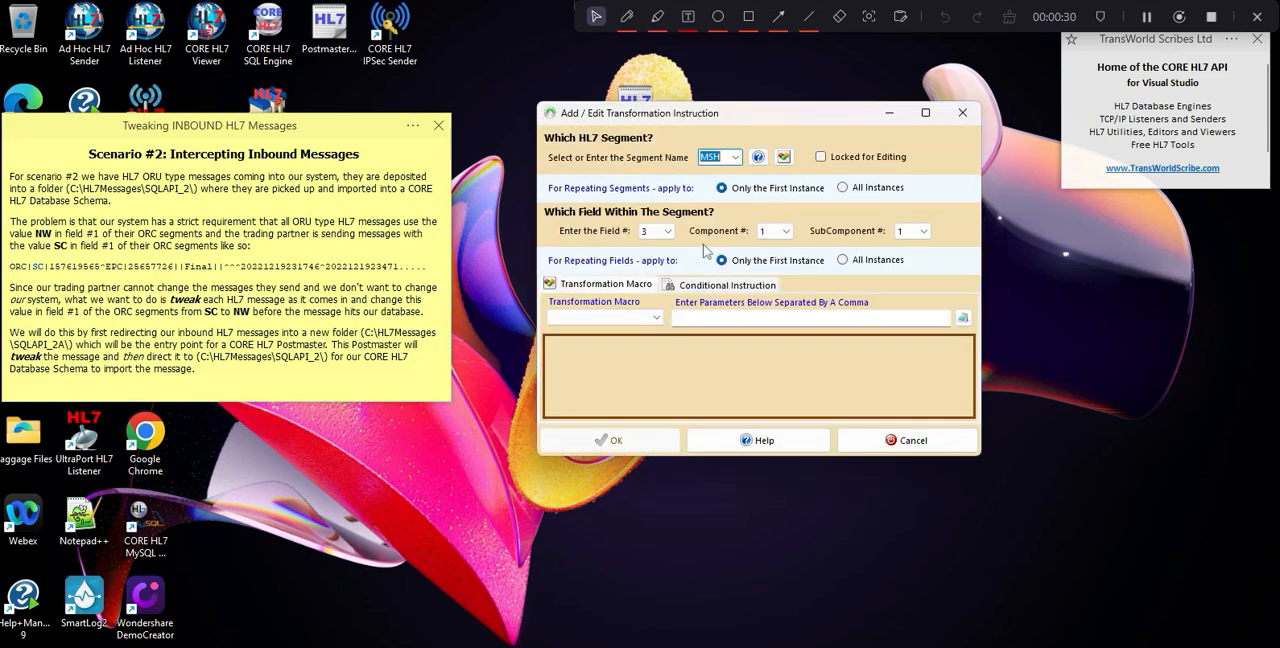
text(ORC)
click(842, 187)
click(666, 231)
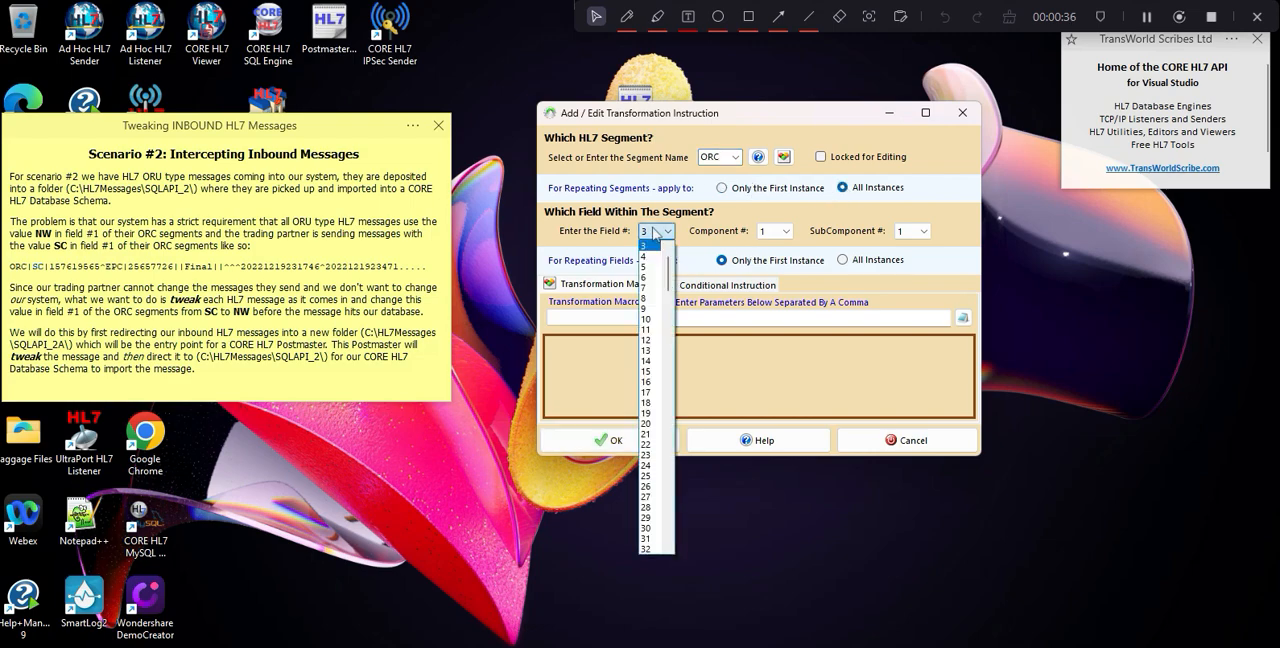
drag(668, 275, 668, 264)
click(650, 247)
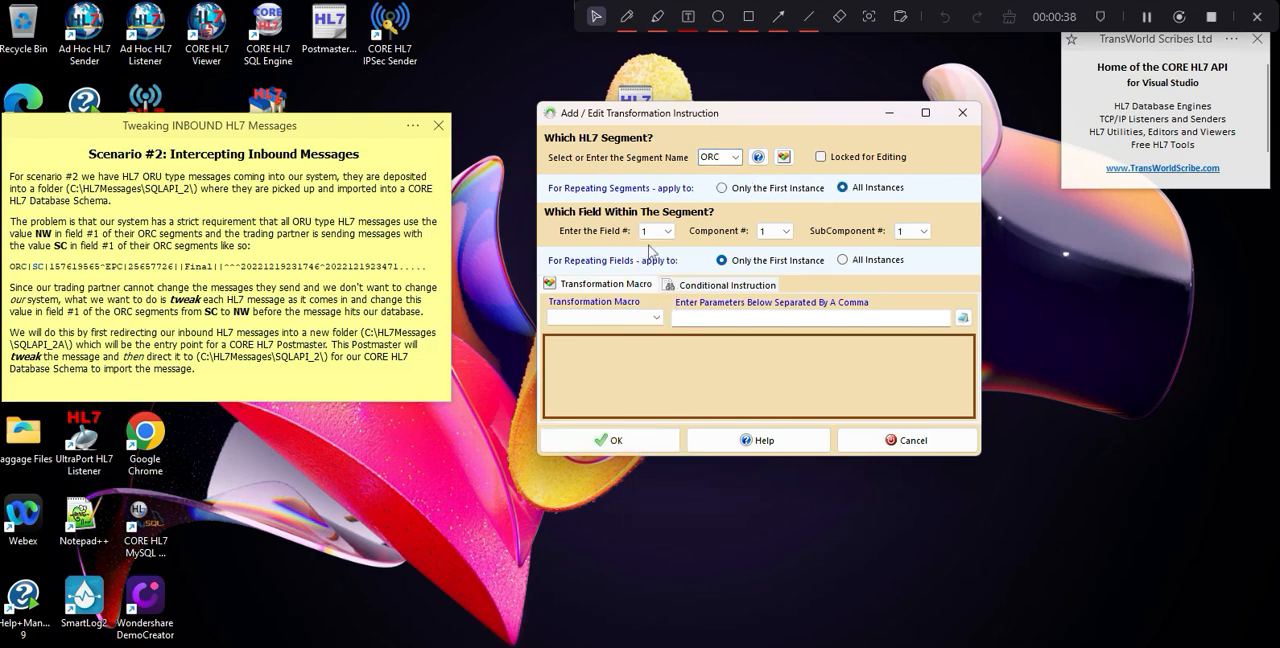
click(845, 261)
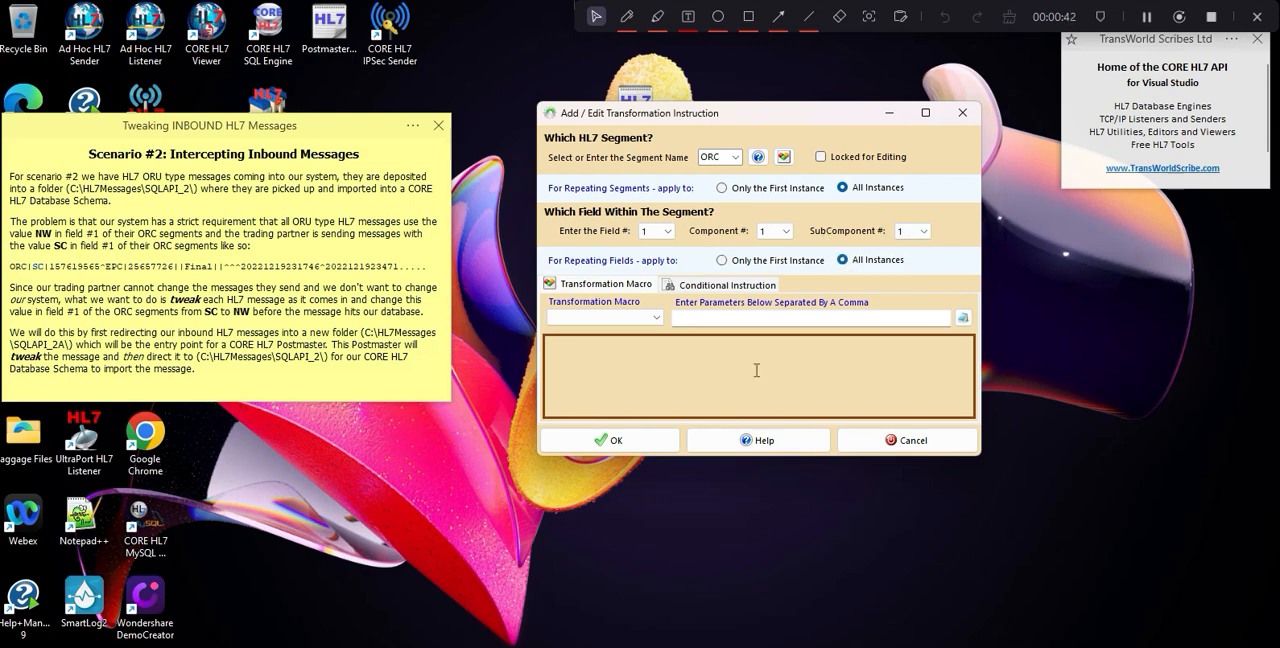
Assign the StaticValue macro with the parameter NW to the instruction and accept it.
click(658, 318)
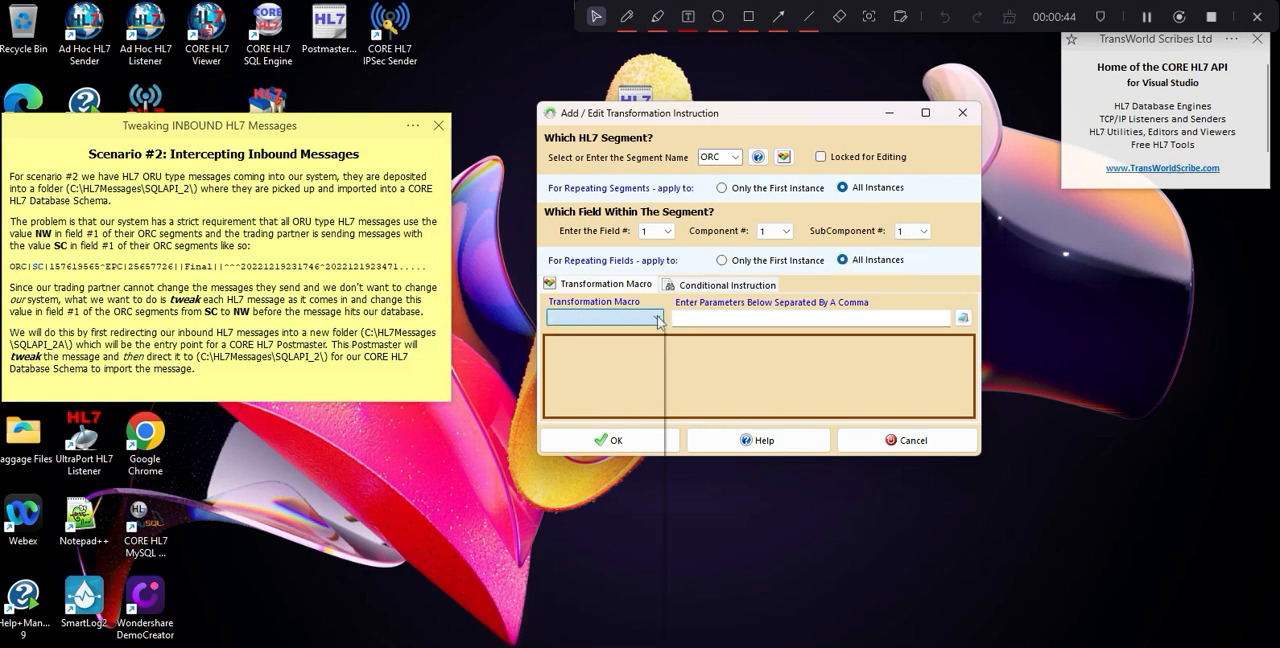
scroll(658, 372, down, 1)
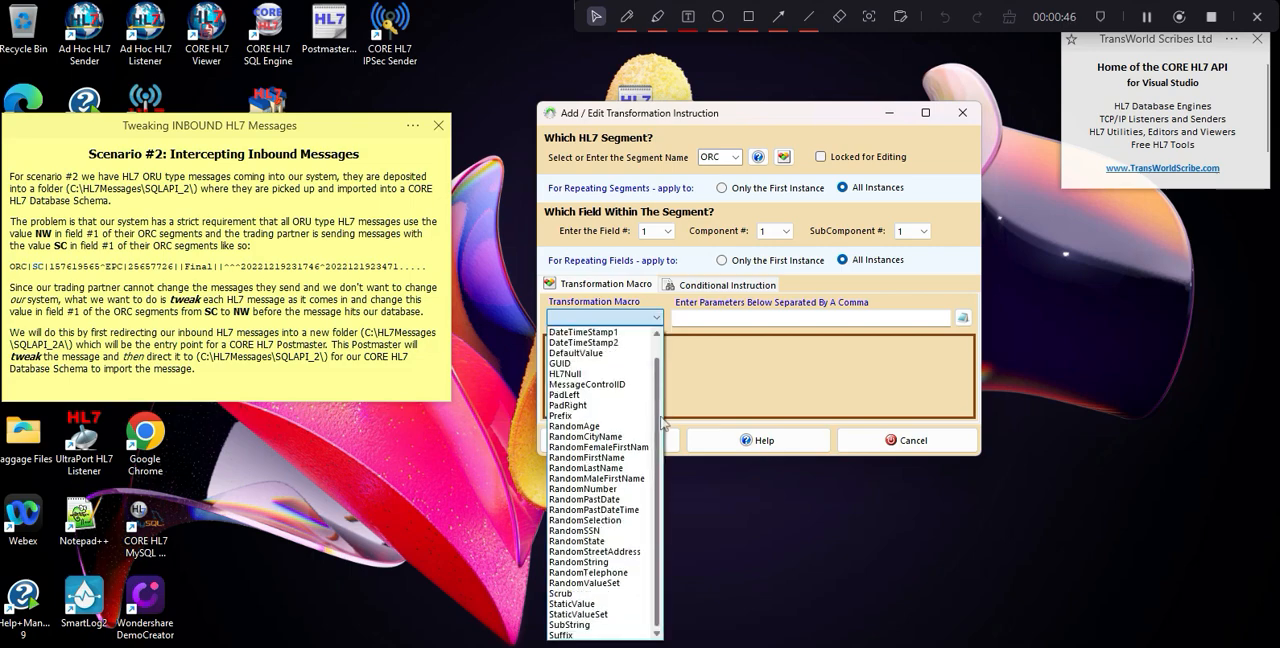
click(576, 610)
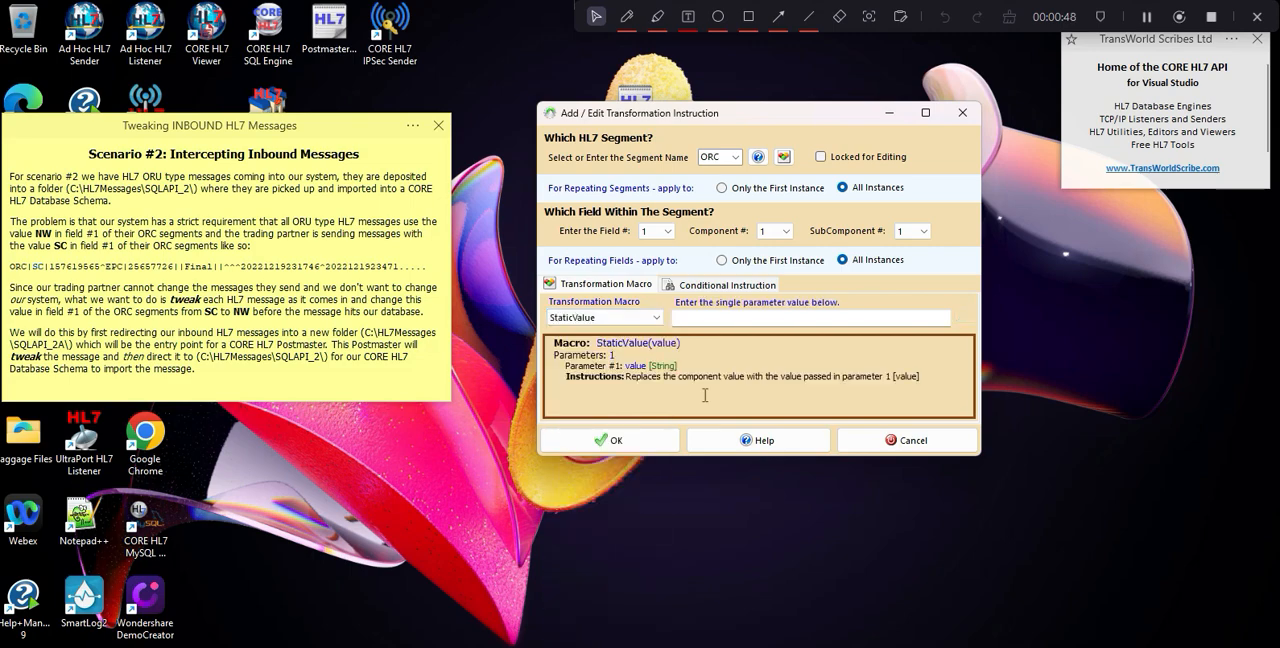
click(695, 315)
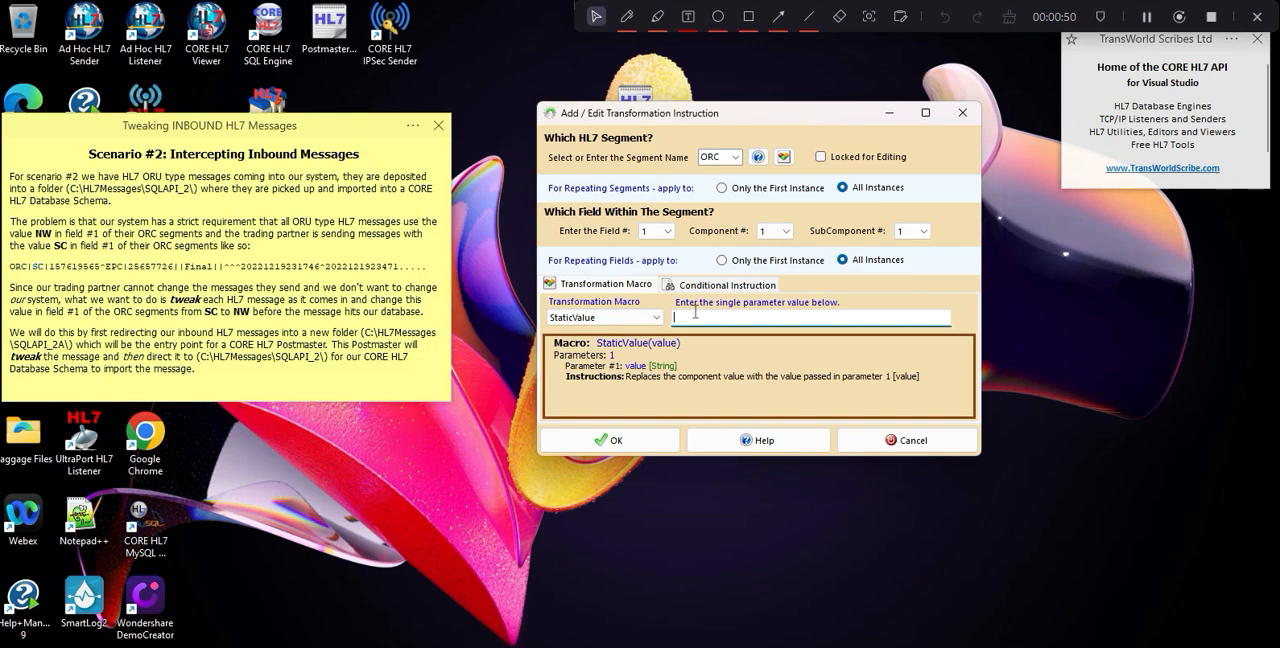
text(NW)
click(616, 440)
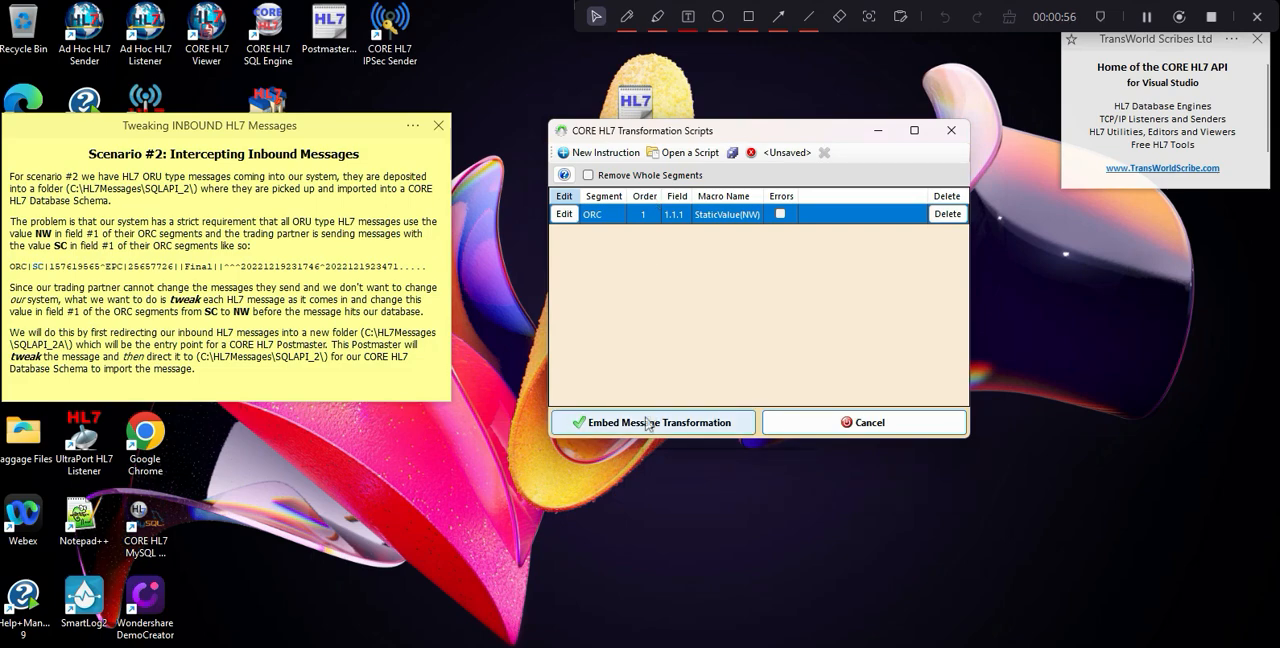
Embed the transformation in the In To SQL destination, and save and validate the PM Demo 1 Postmaster.
click(648, 422)
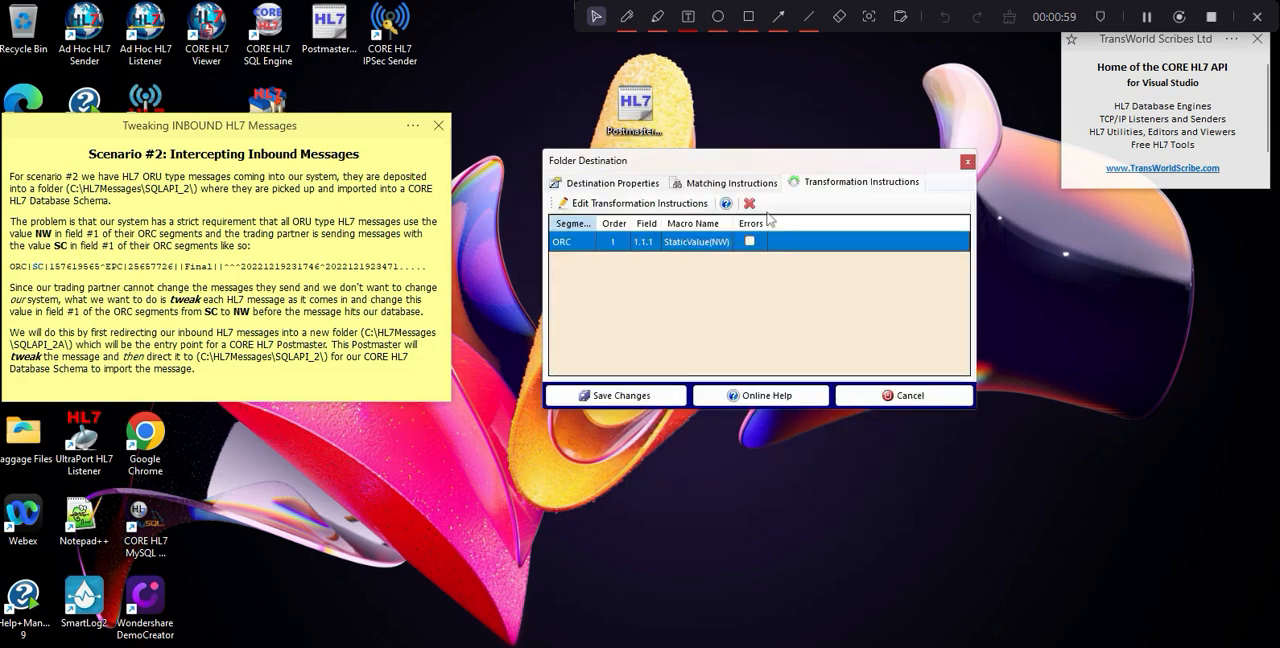
click(640, 396)
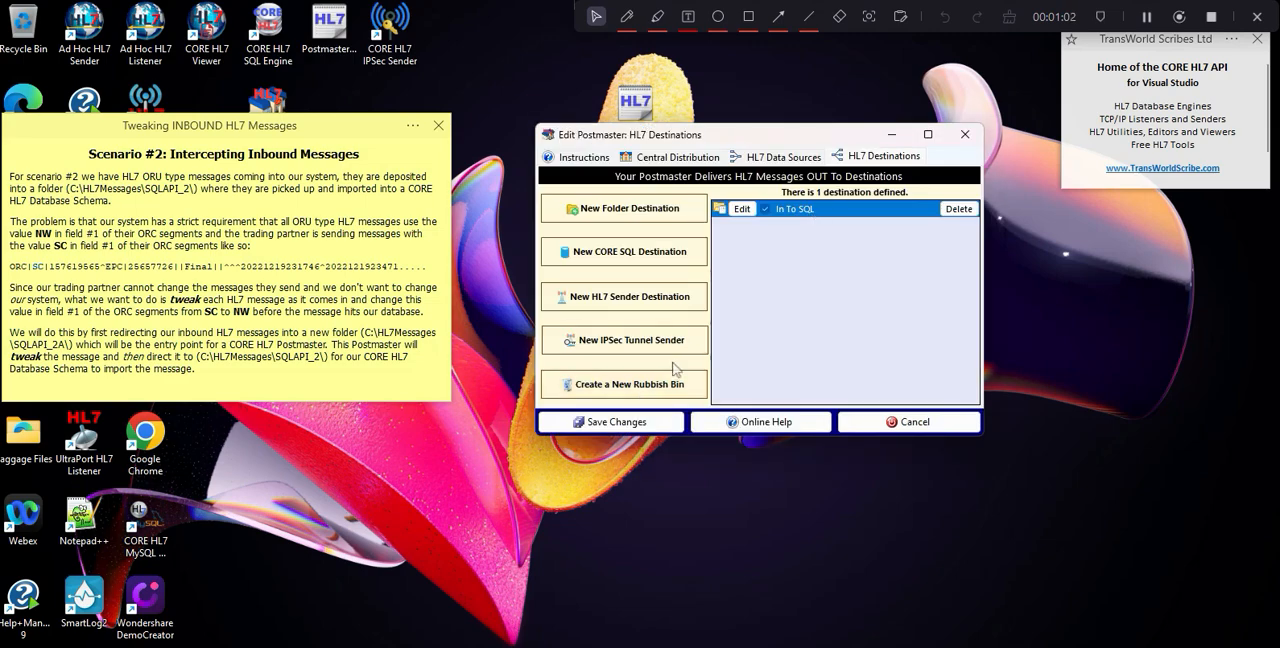
click(646, 424)
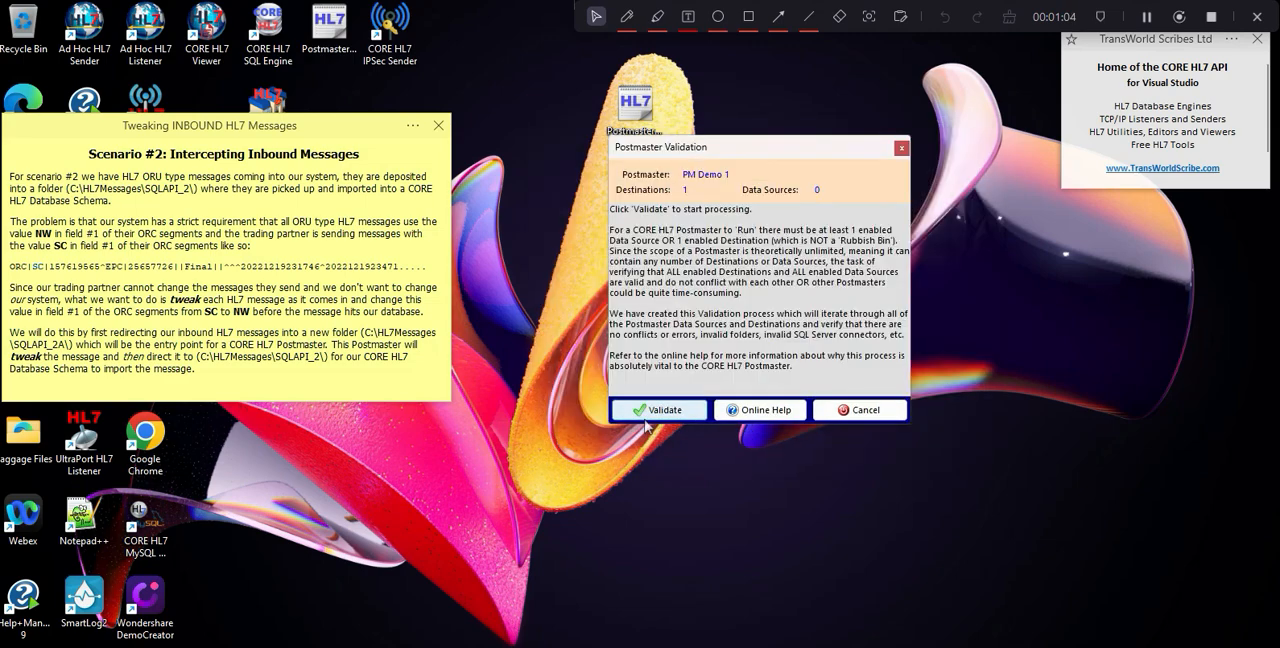
click(652, 411)
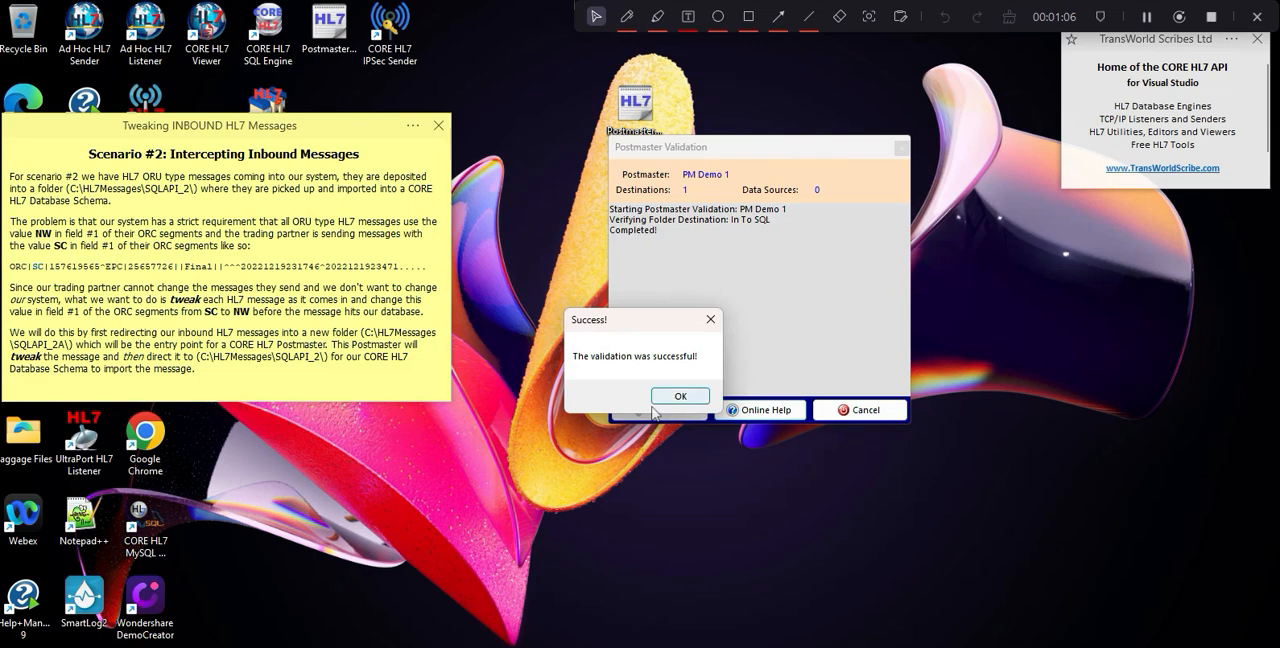
click(671, 398)
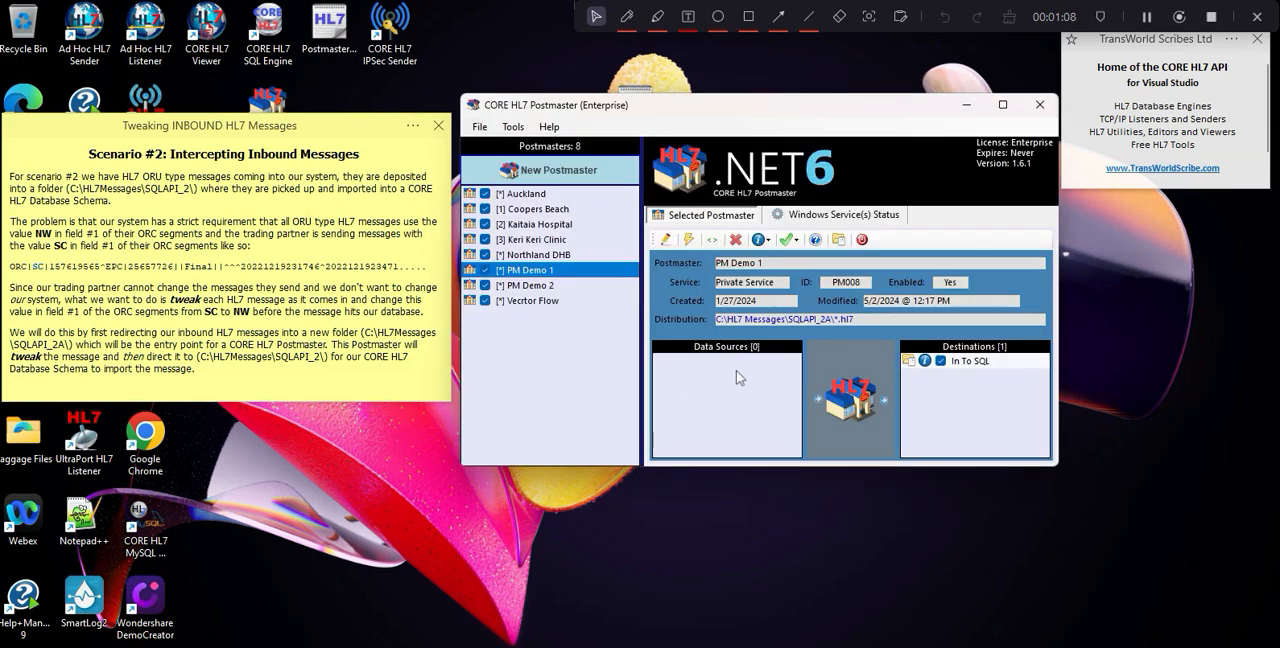
Start the private Windows service of PM Demo 1.
click(820, 216)
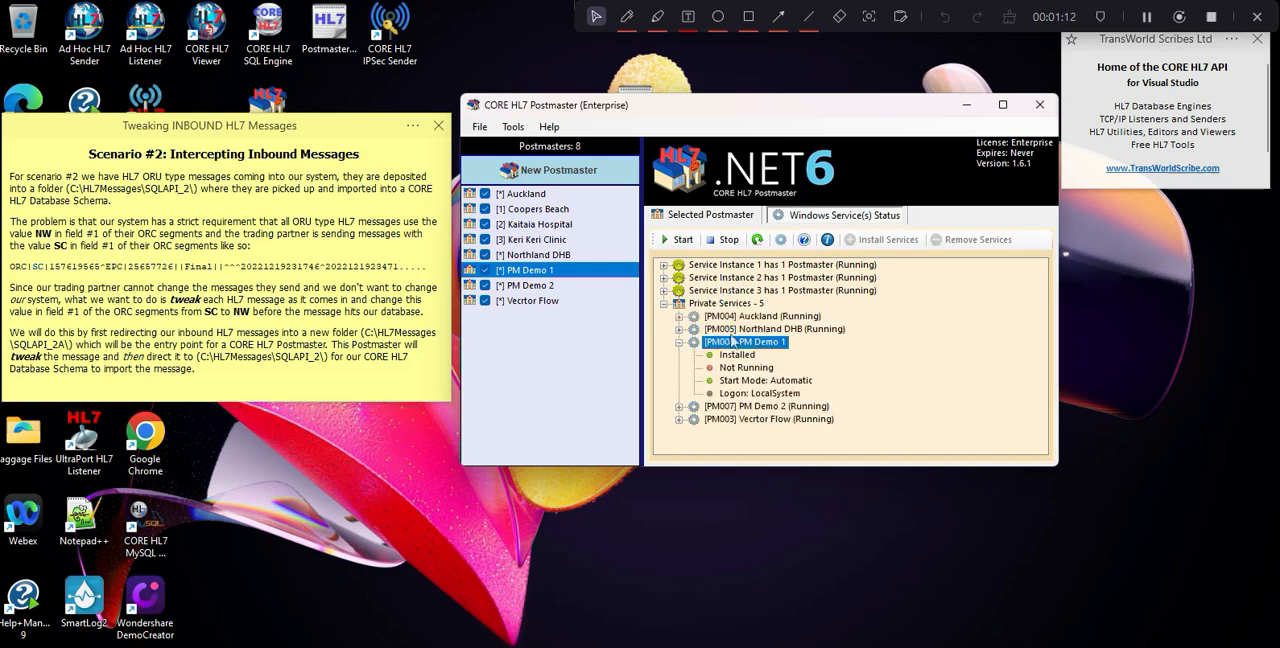
right_click(748, 347)
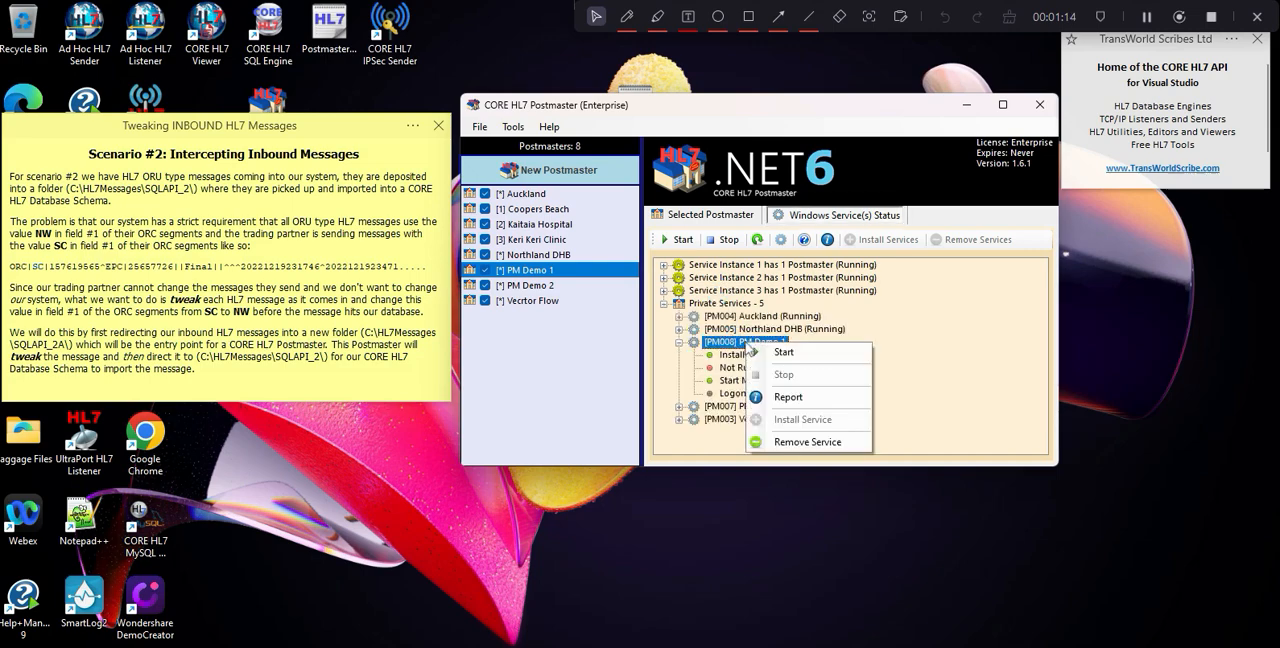
click(783, 353)
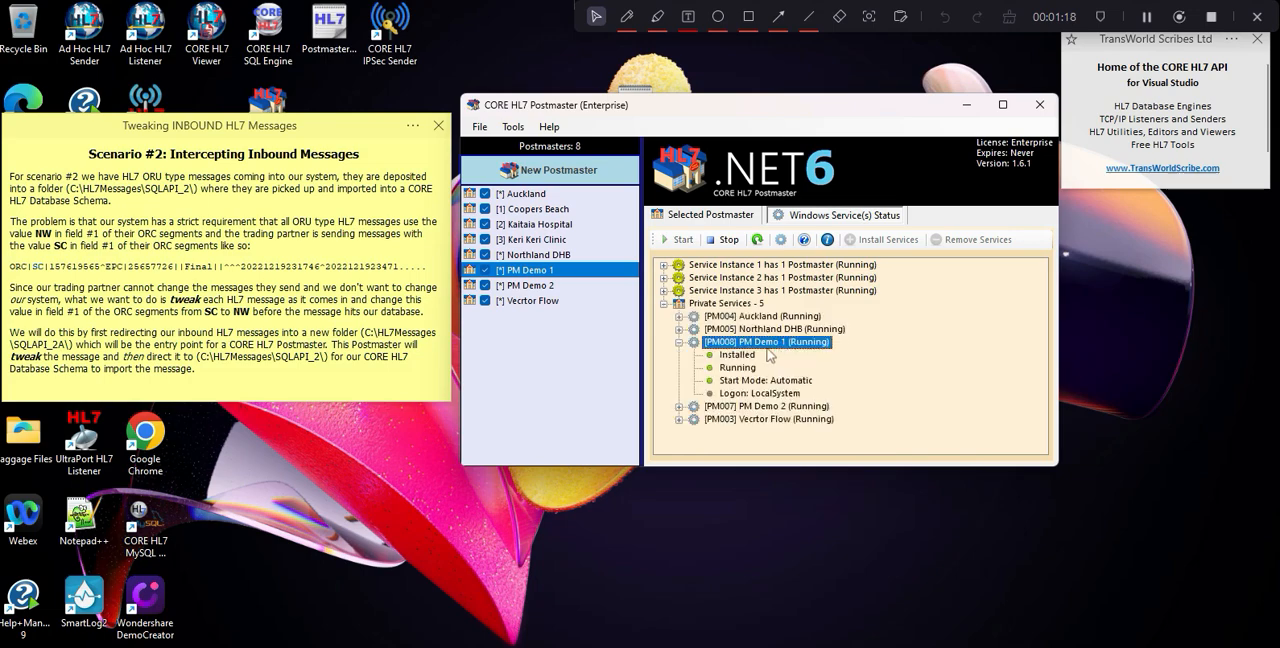
Switch to CORE HL7 Viewer and export all messages as multiple HL7 files to the folder C:\HL7 Messages\SQLAPI_2A\.
key(alt+Tab)
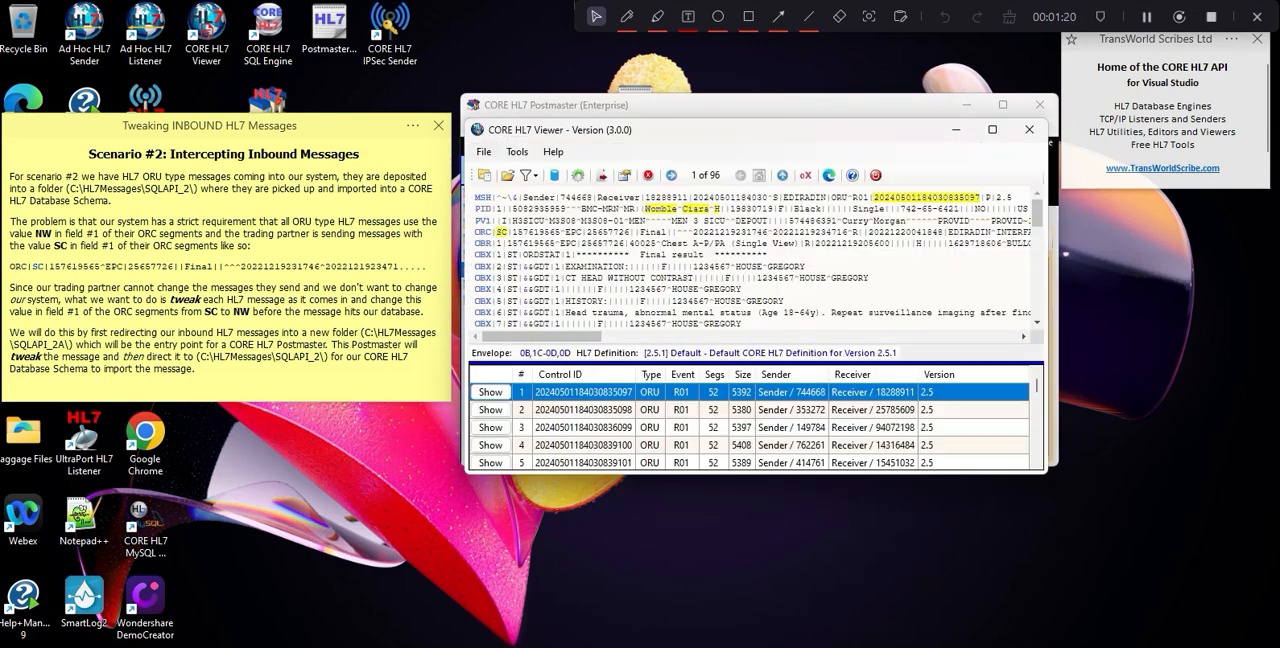
click(601, 176)
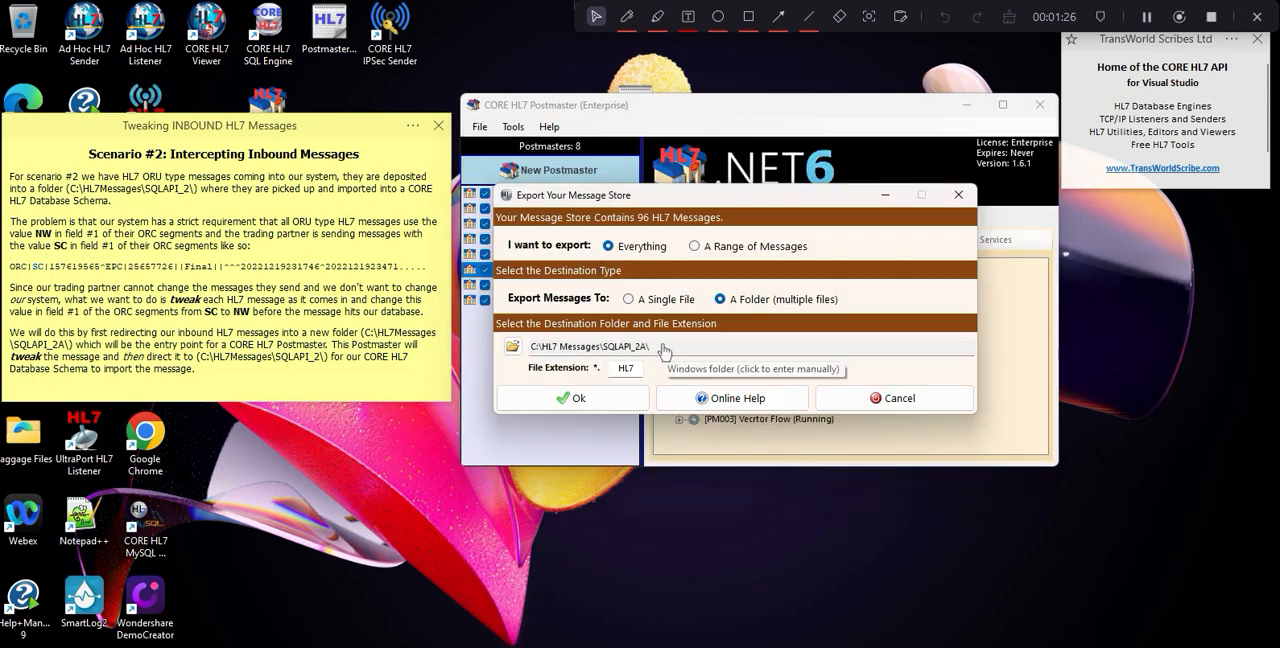
click(596, 404)
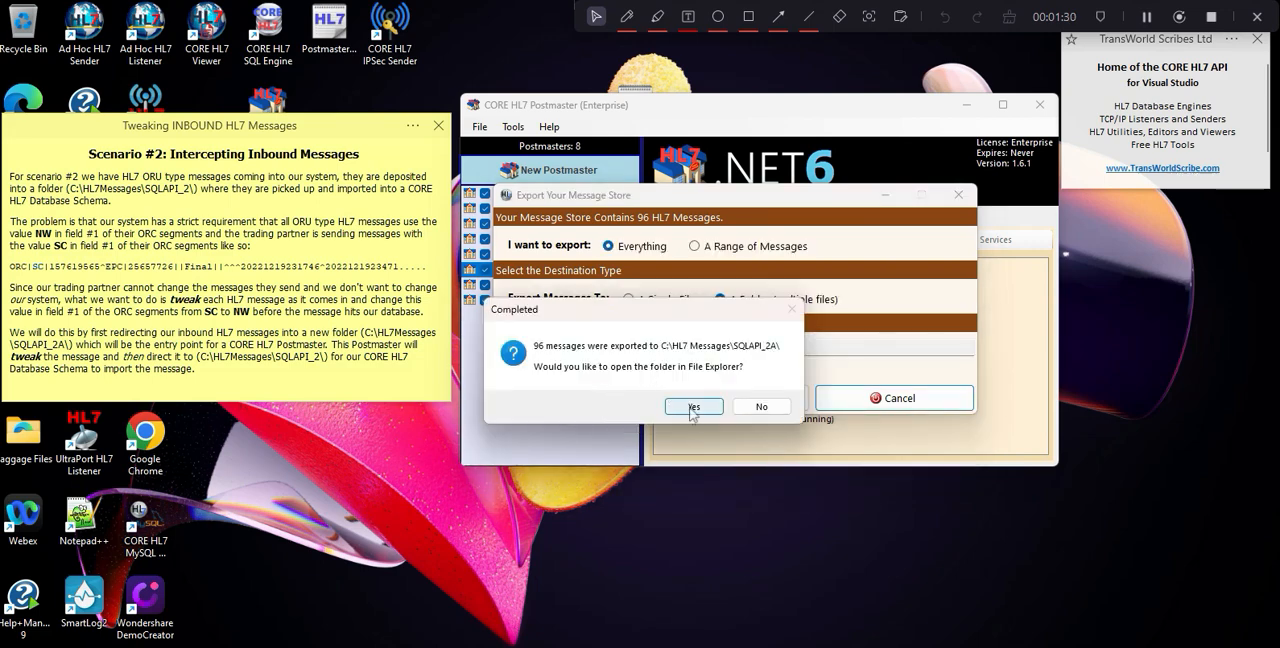
Open the SQLAPI_2A export folder in File Explorer and examine its contents and those of the SQLAPI_2 folder.
click(692, 408)
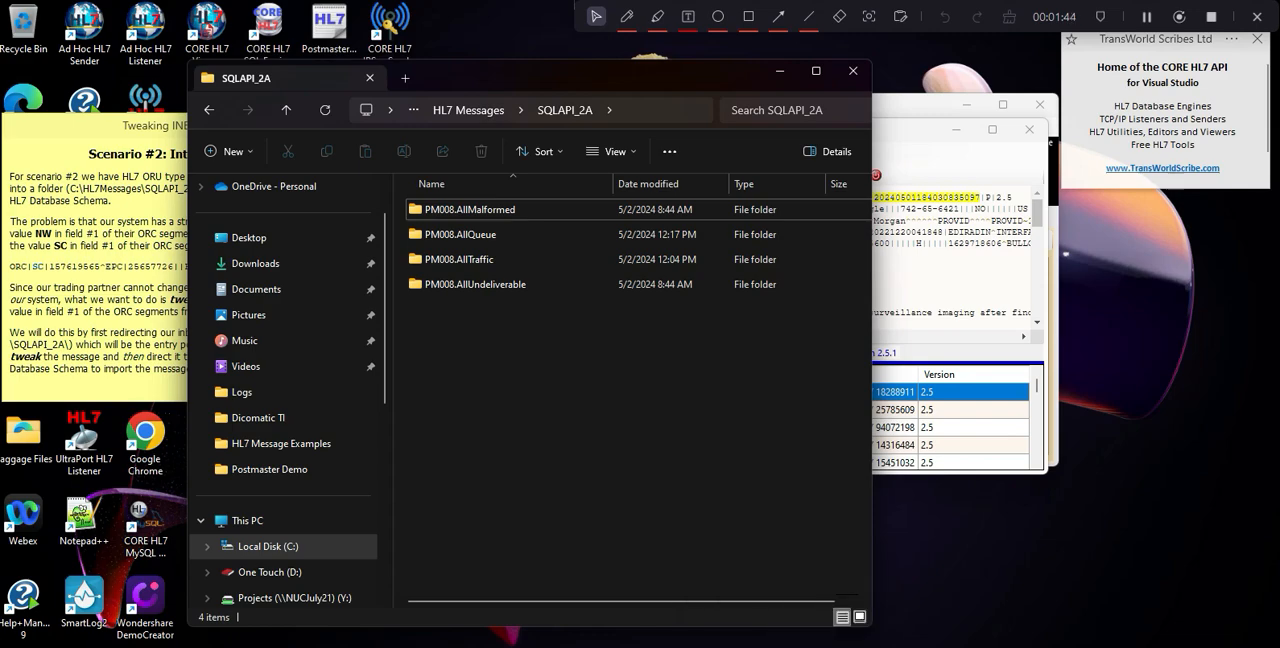
mouse_move(638, 646)
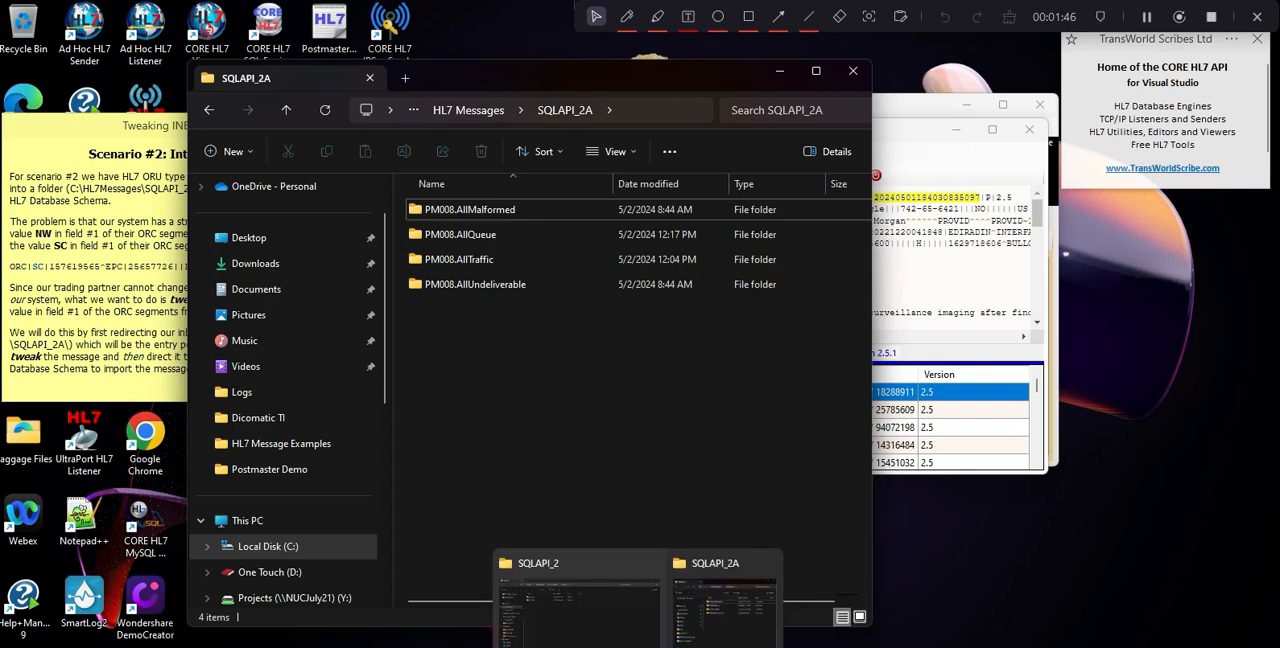
click(578, 595)
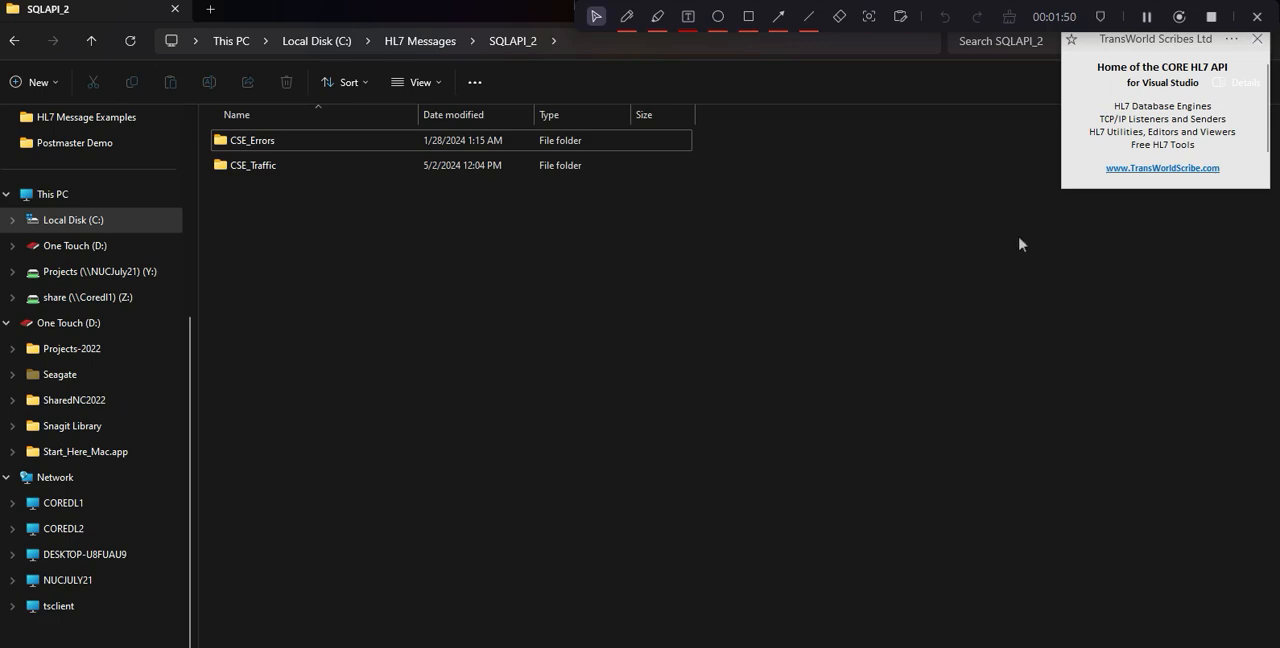
Switch to CORE HL7 Viewer and clear all loaded messages from it.
mouse_move(957, 645)
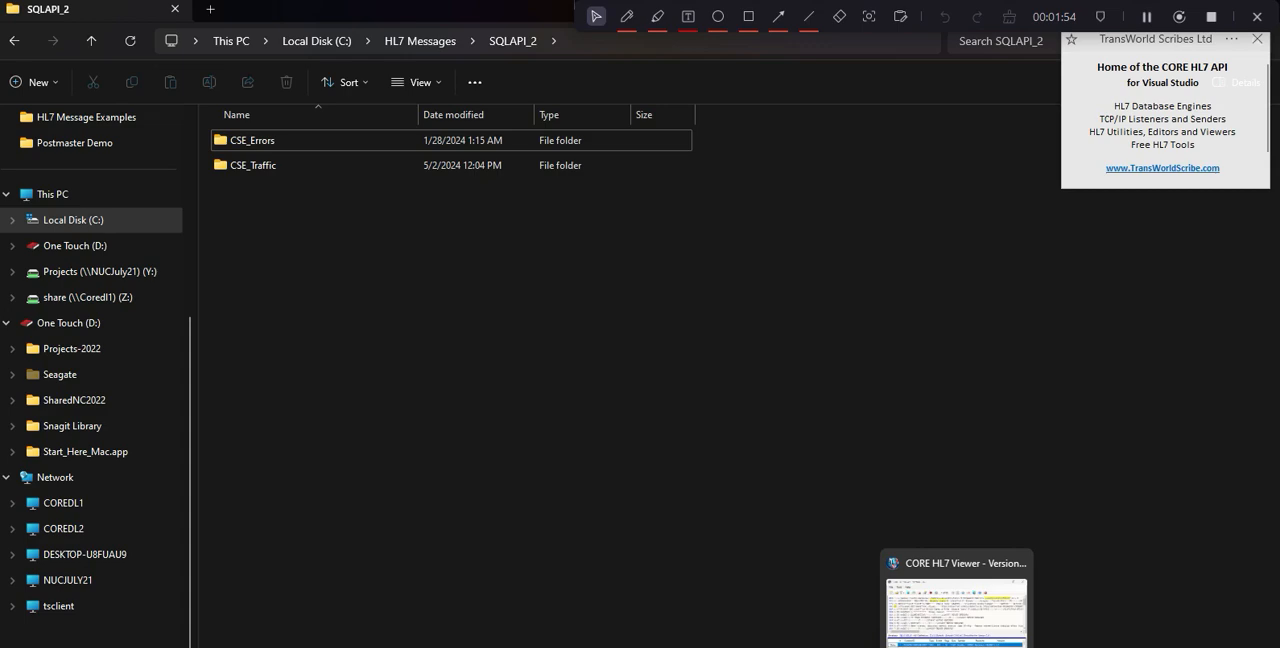
click(957, 605)
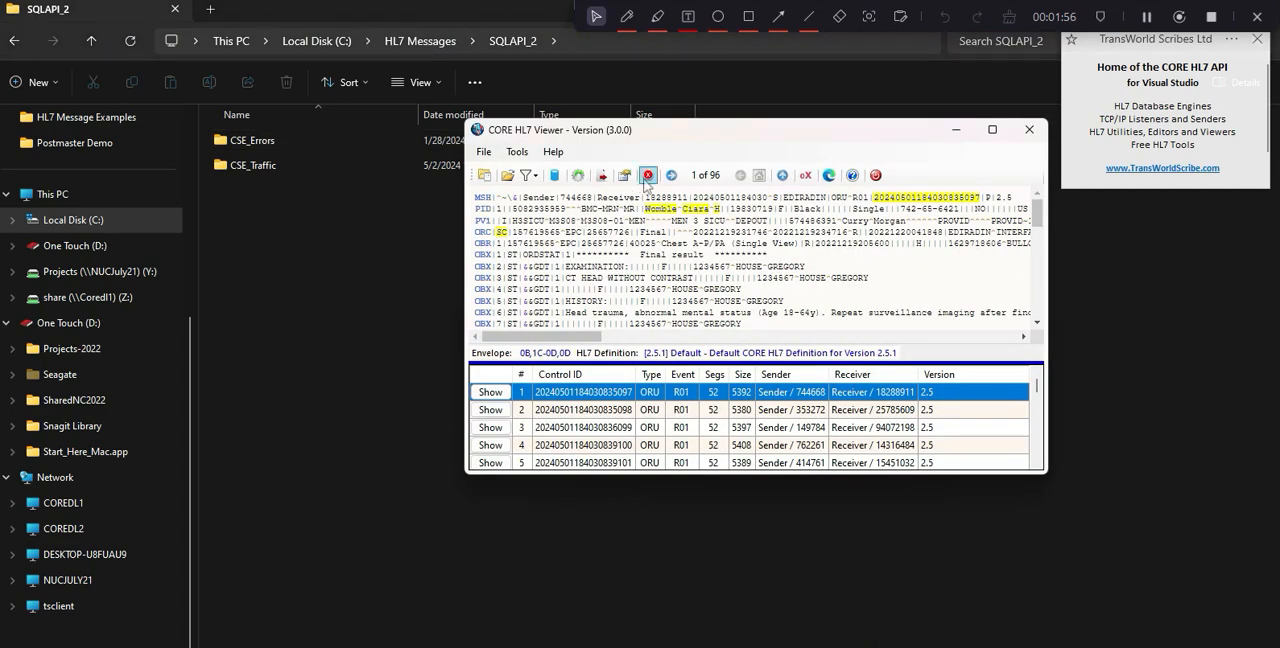
click(648, 175)
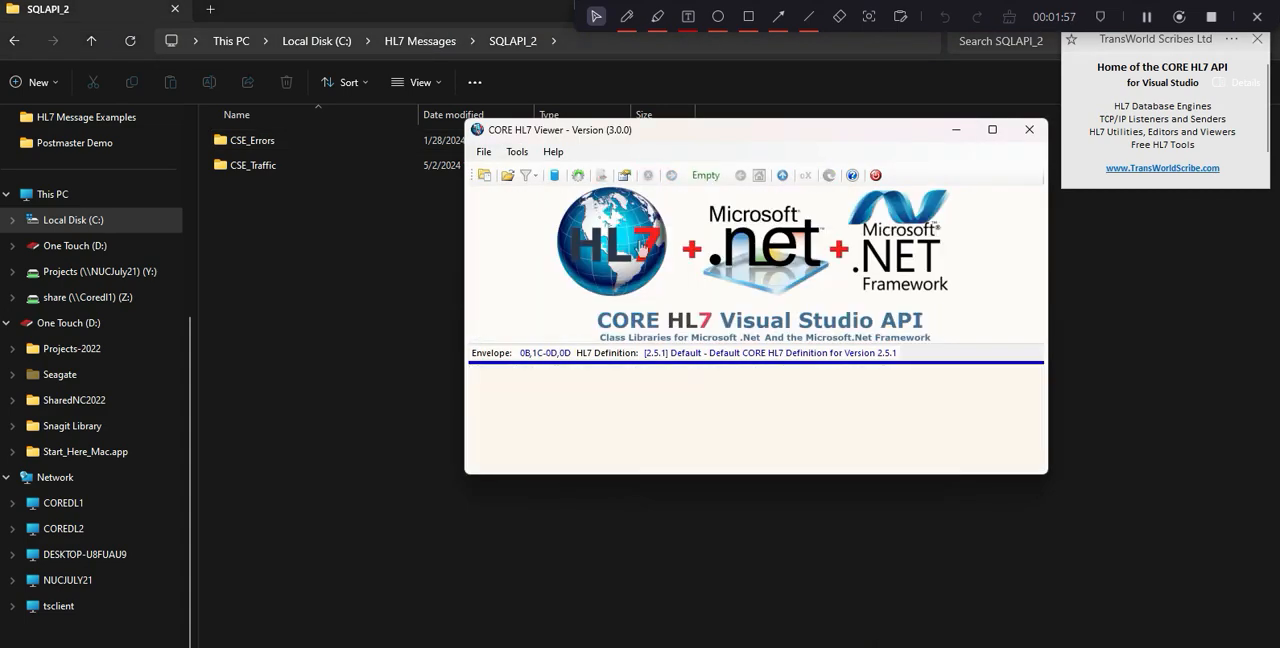
Query the Example Profile HL7 schema for inbound messages loaded today and add all the results to the message store.
click(555, 177)
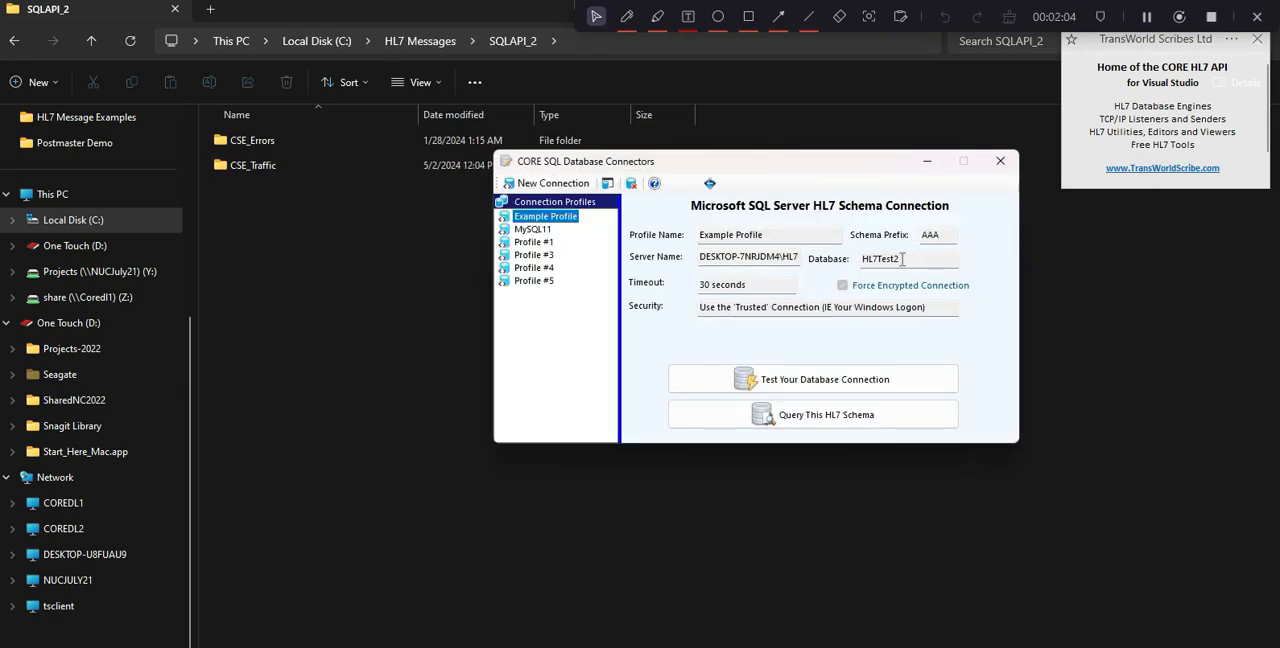
drag(902, 259, 862, 256)
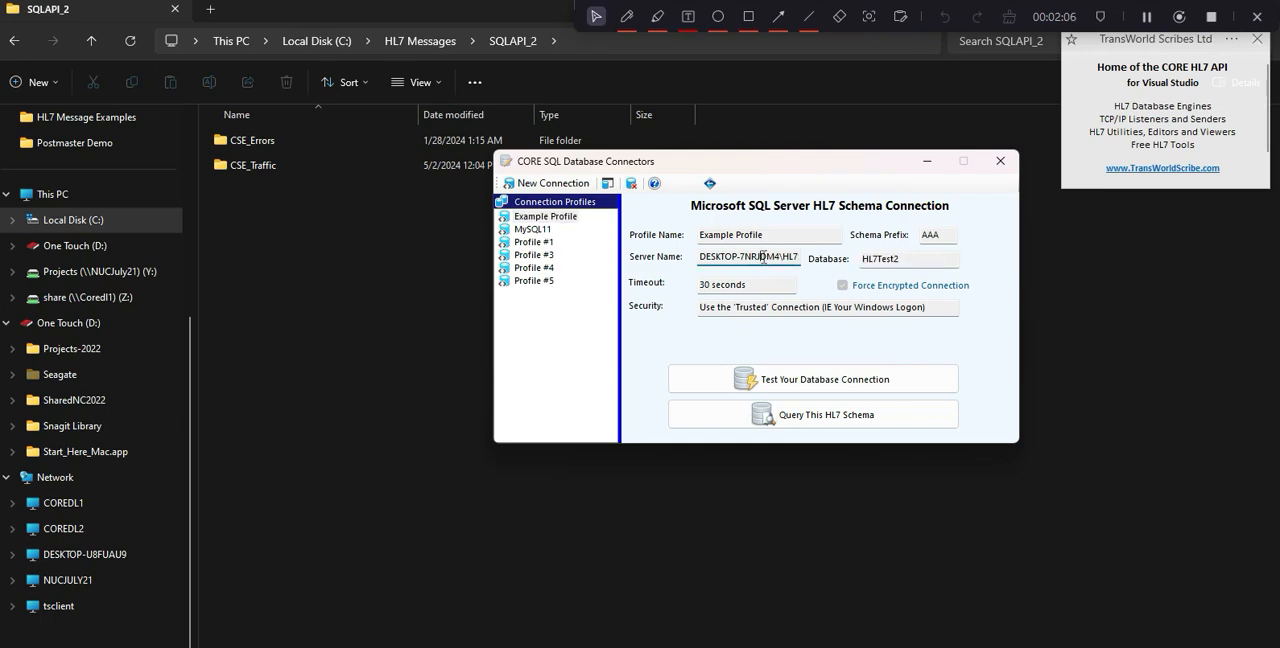
click(782, 414)
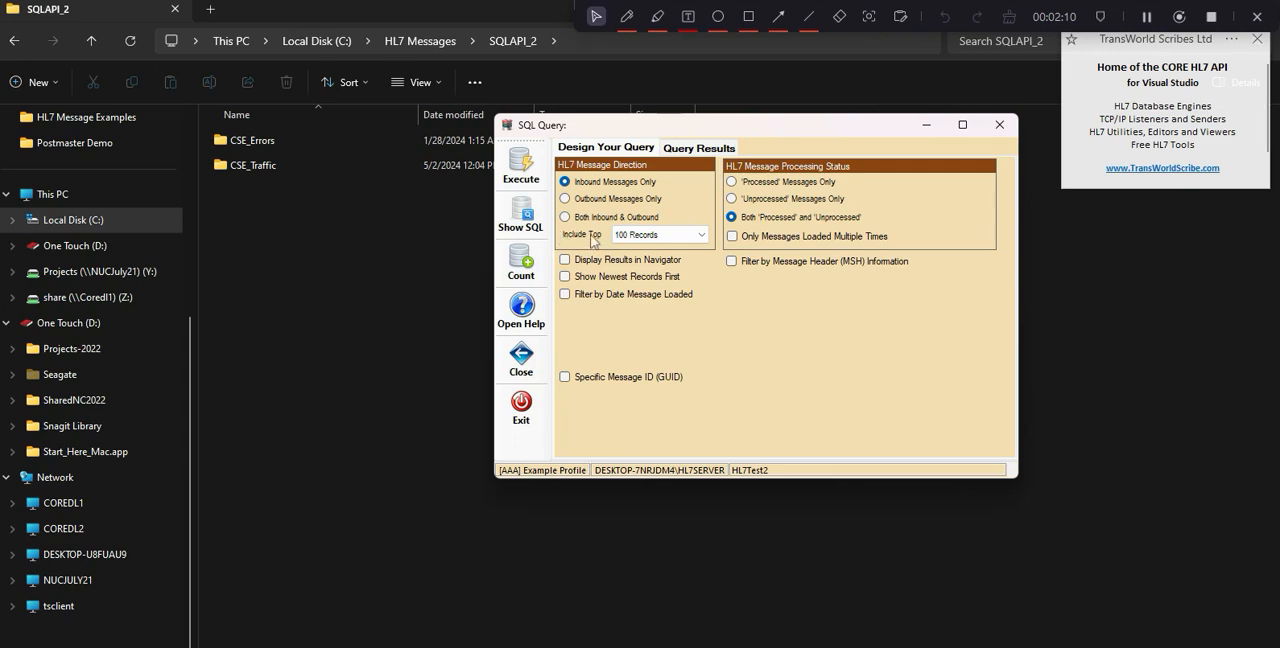
click(565, 294)
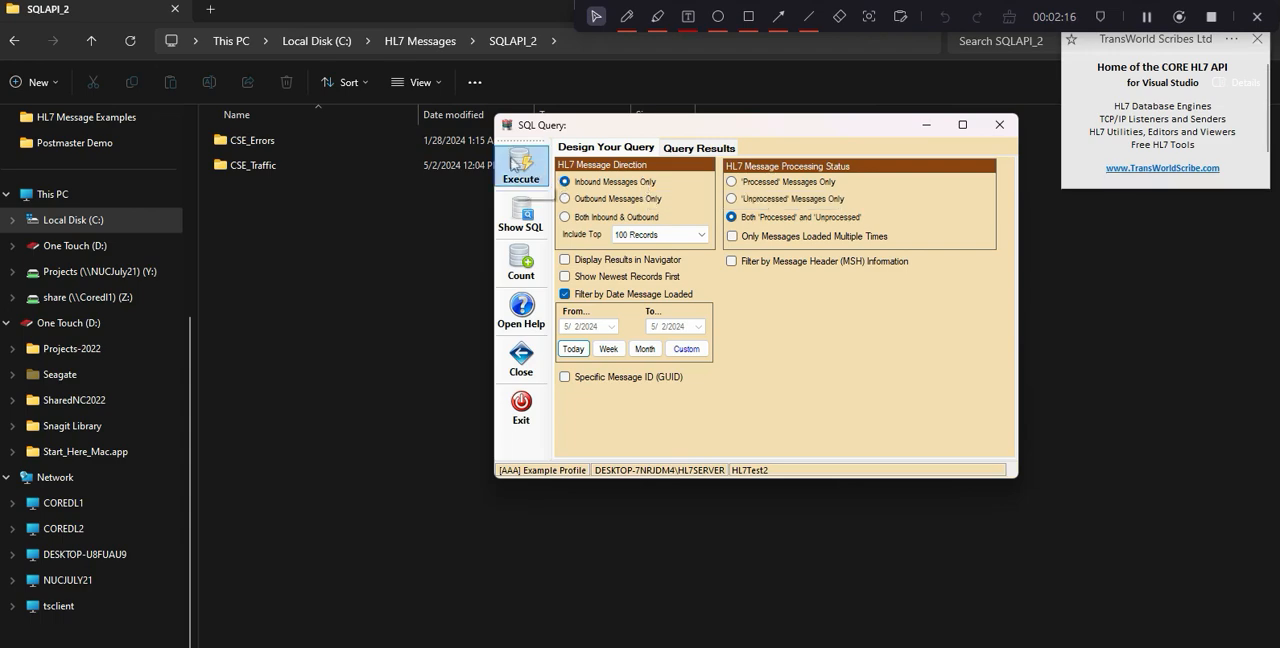
click(515, 164)
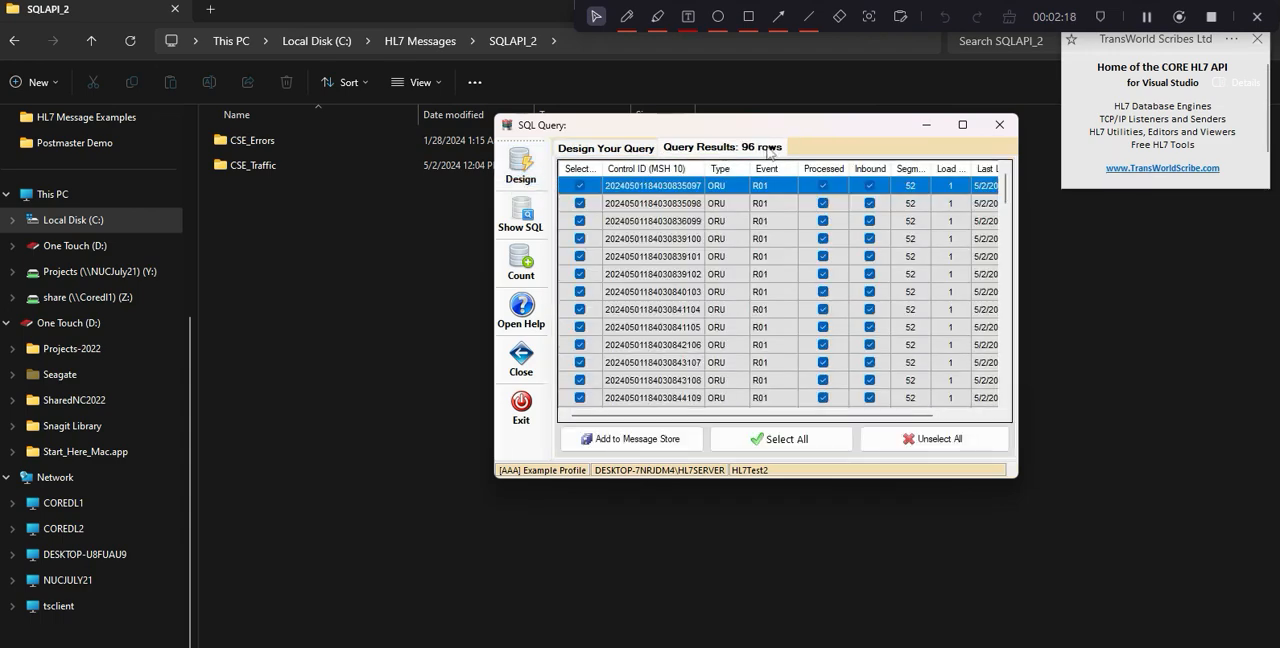
click(624, 440)
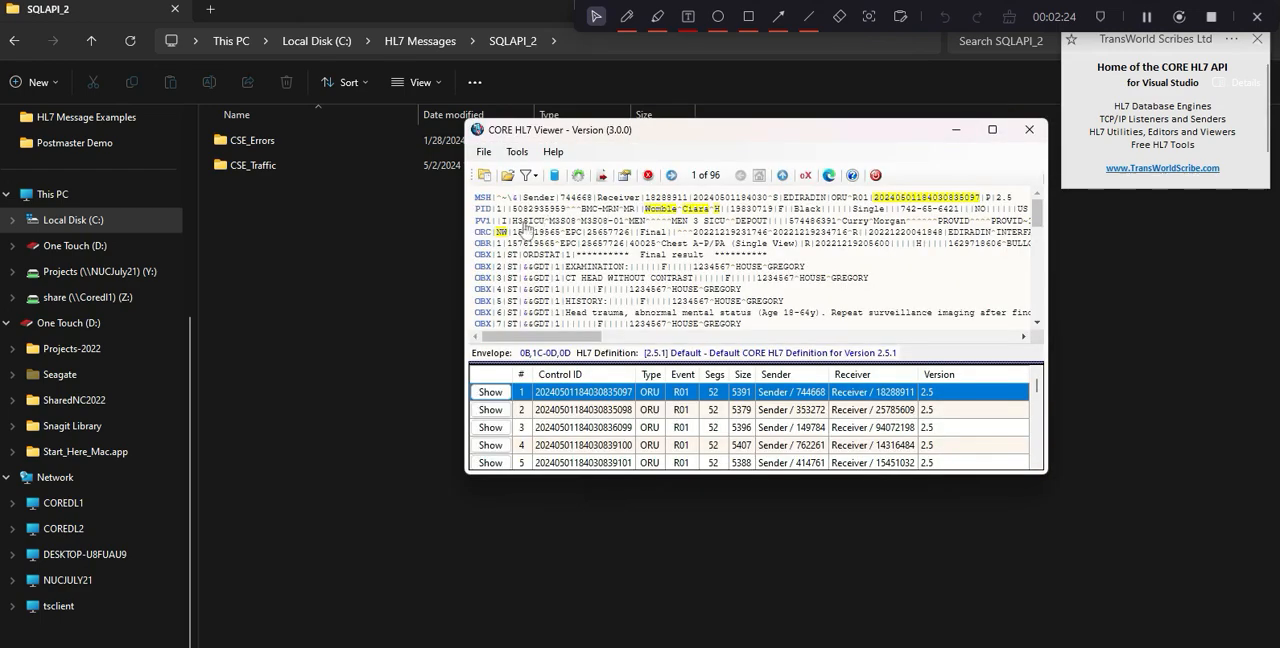
Examine ORC field 1 (Order Control) in the first five messages returned from the database.
mouse_move(503, 237)
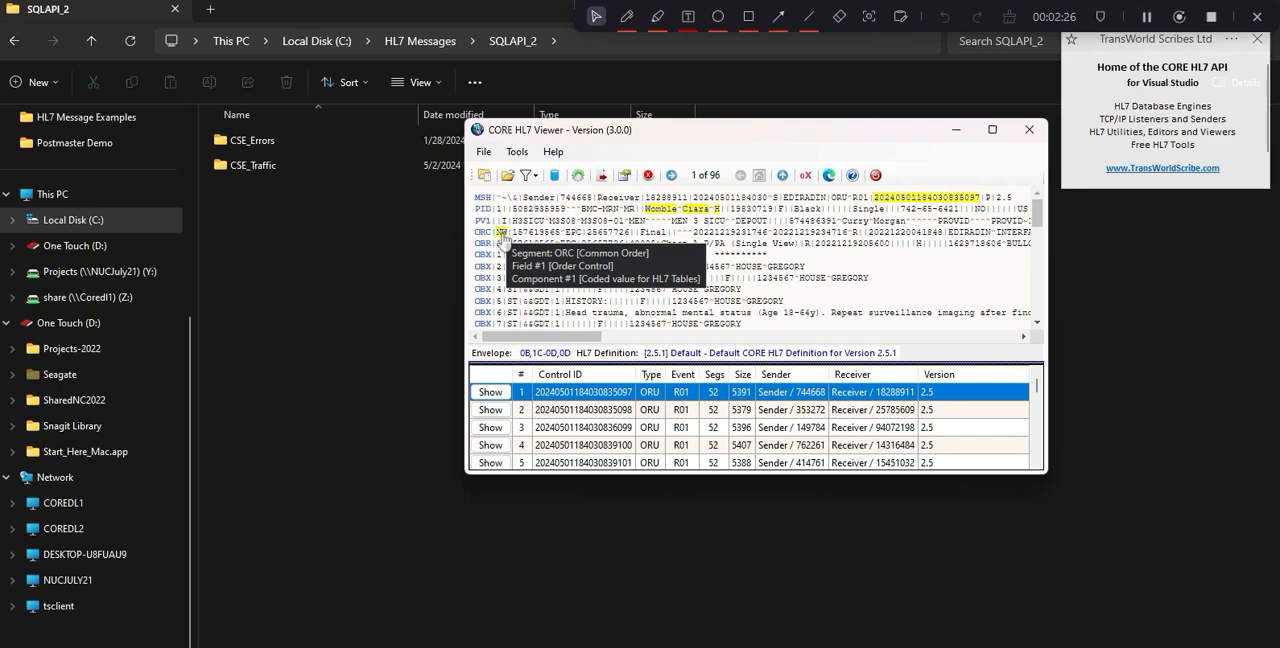
click(492, 410)
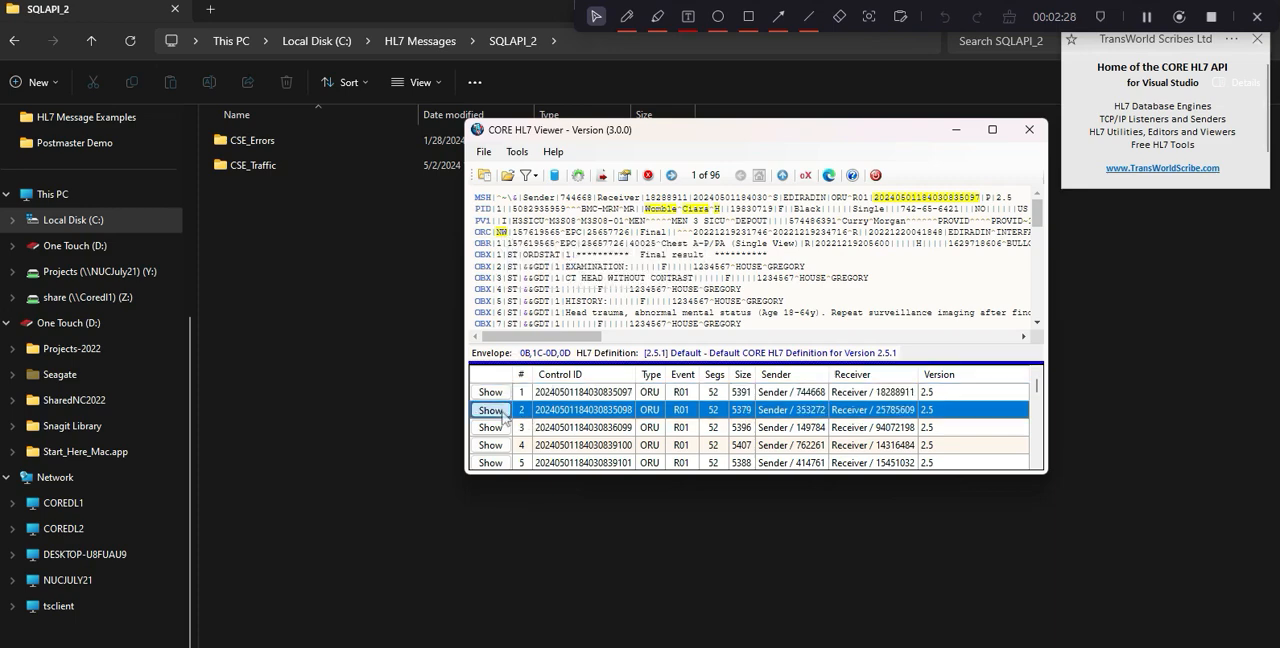
click(502, 428)
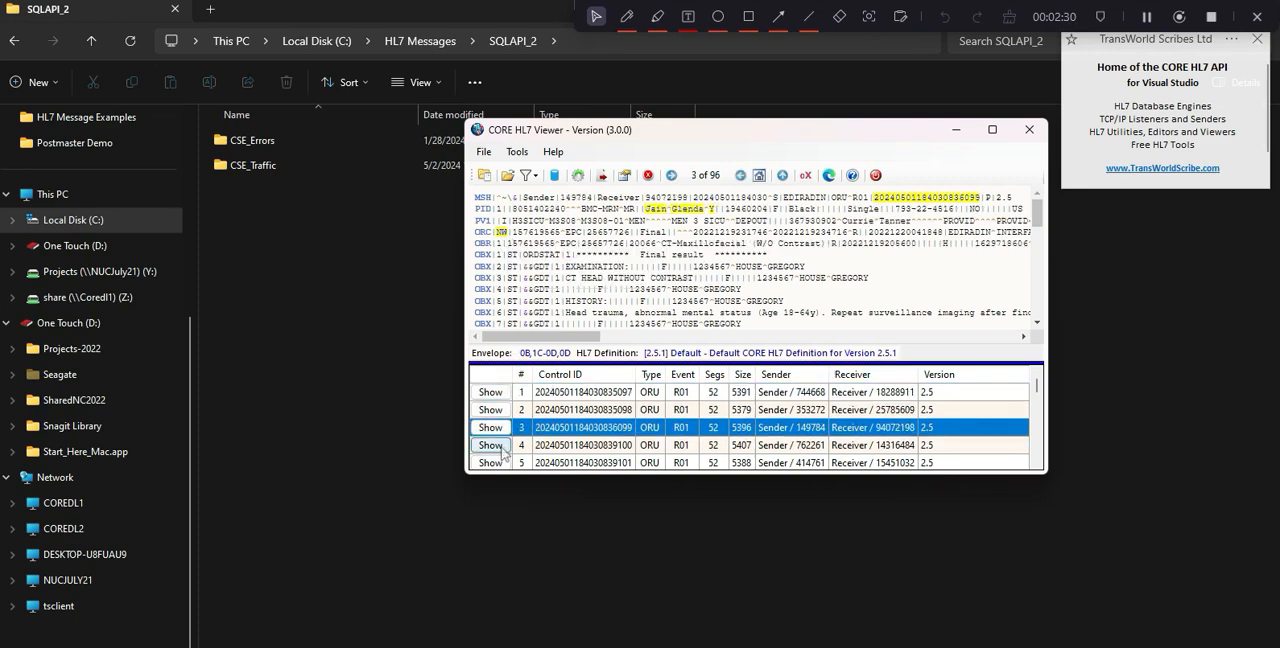
click(503, 446)
click(503, 463)
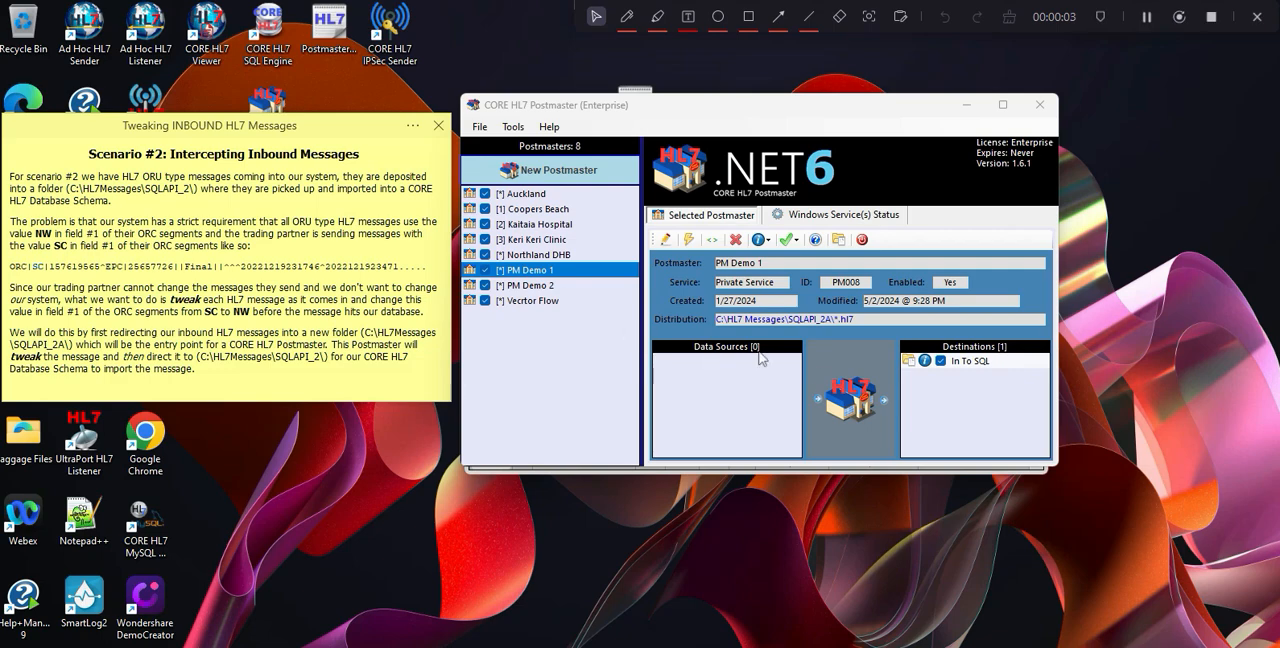
Clear all transformation instructions from the In To SQL destination of the PM Demo 1 Postmaster and save the destination.
double_click(845, 398)
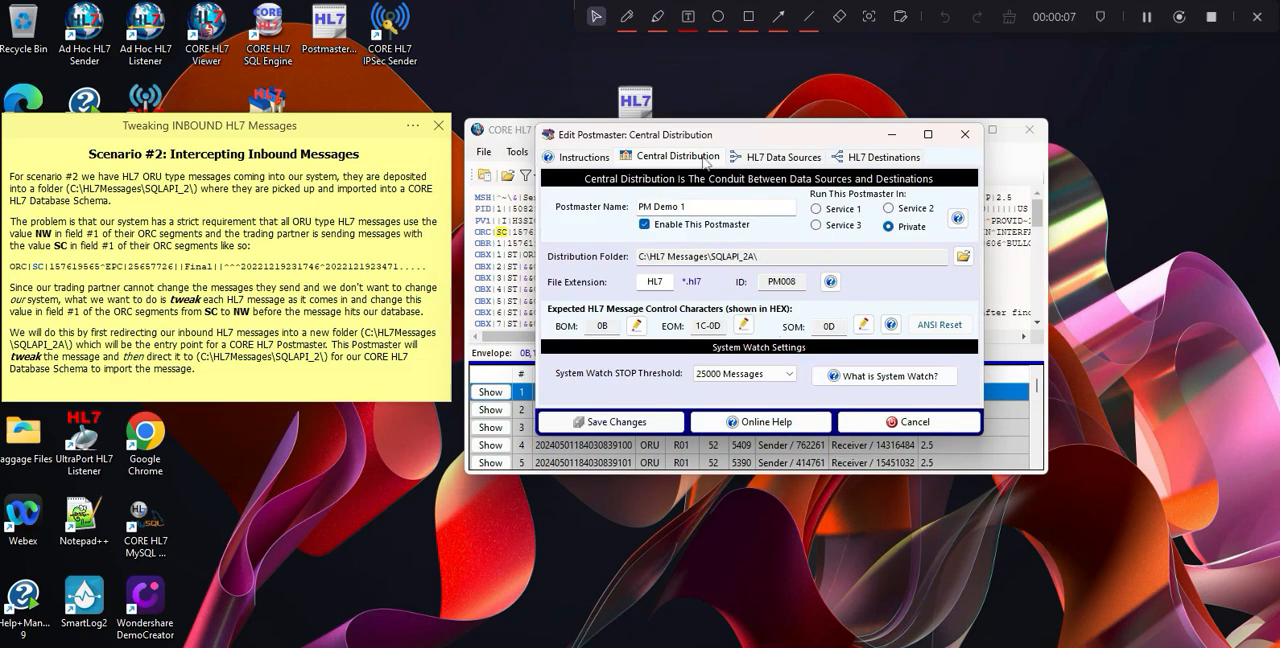
click(878, 160)
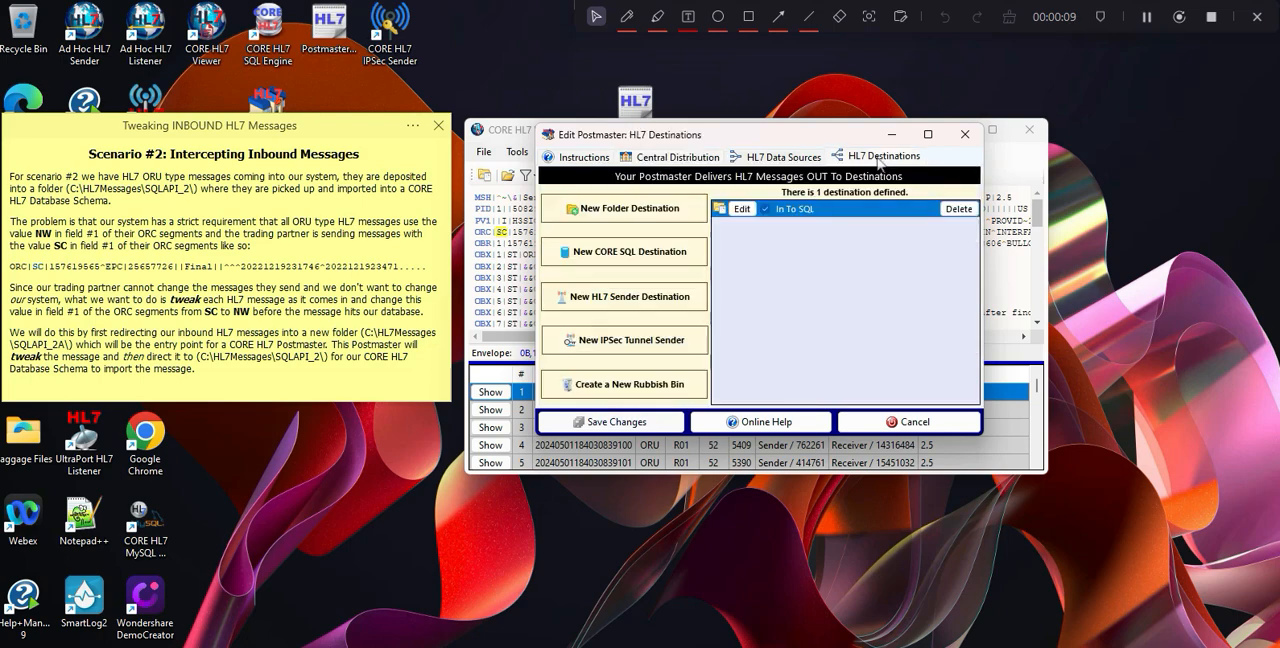
click(741, 209)
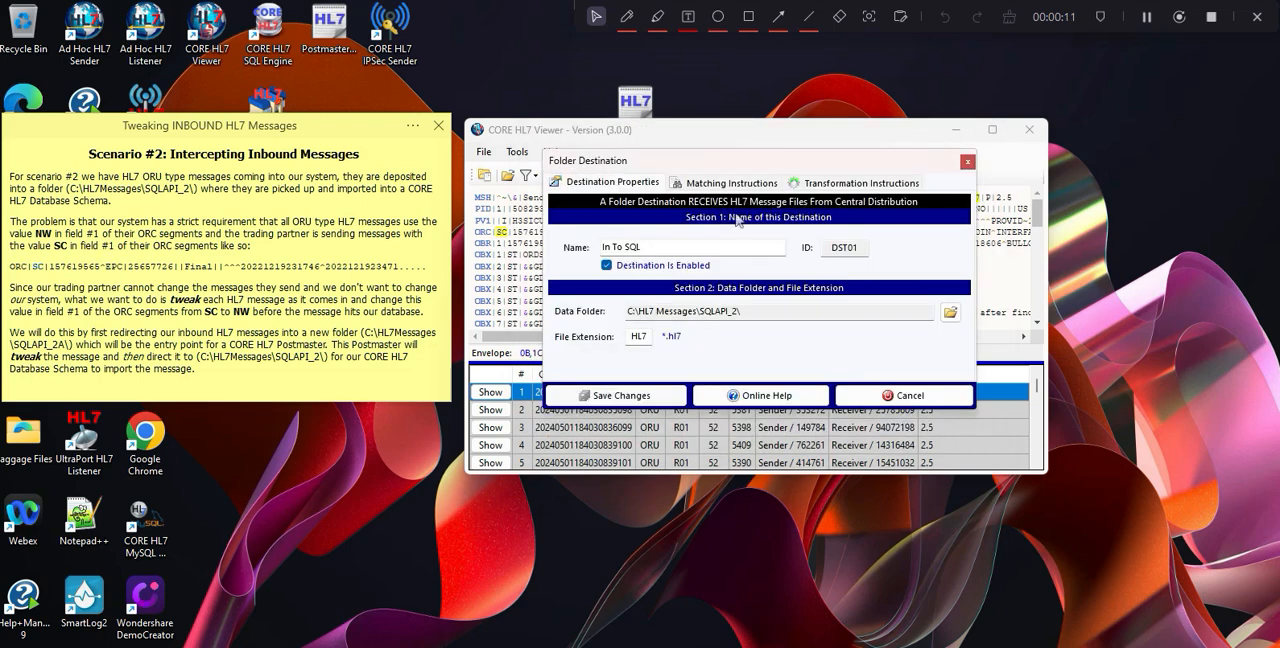
click(862, 183)
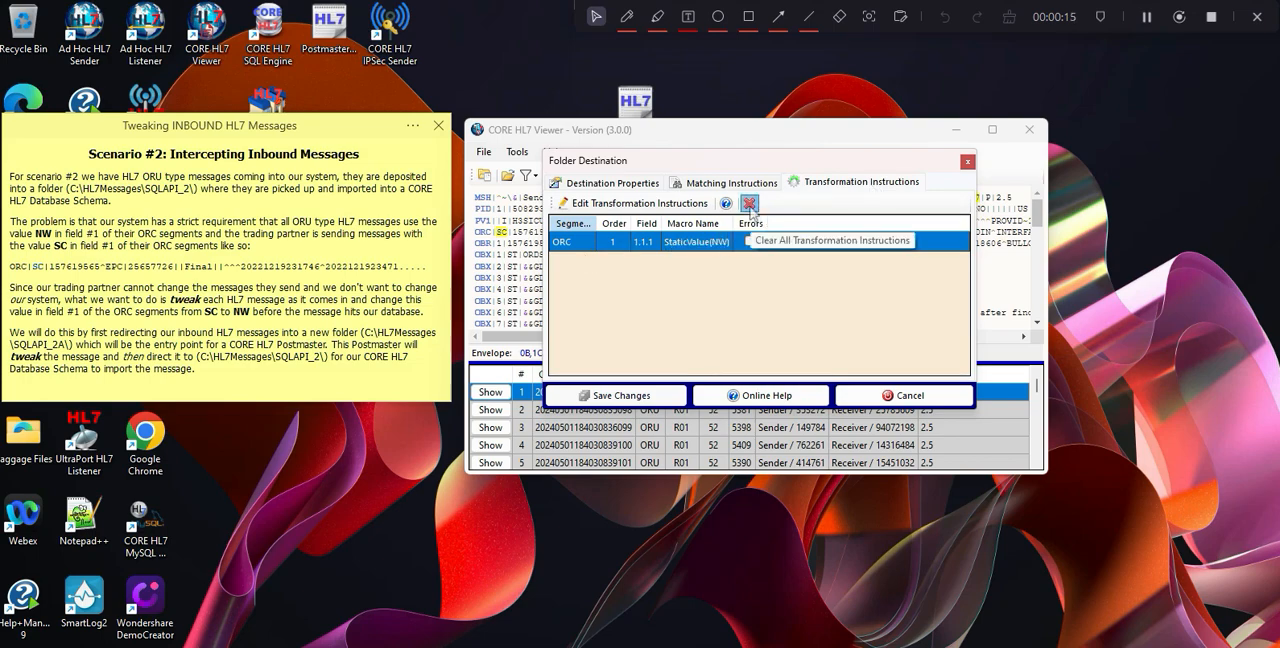
click(749, 203)
click(646, 405)
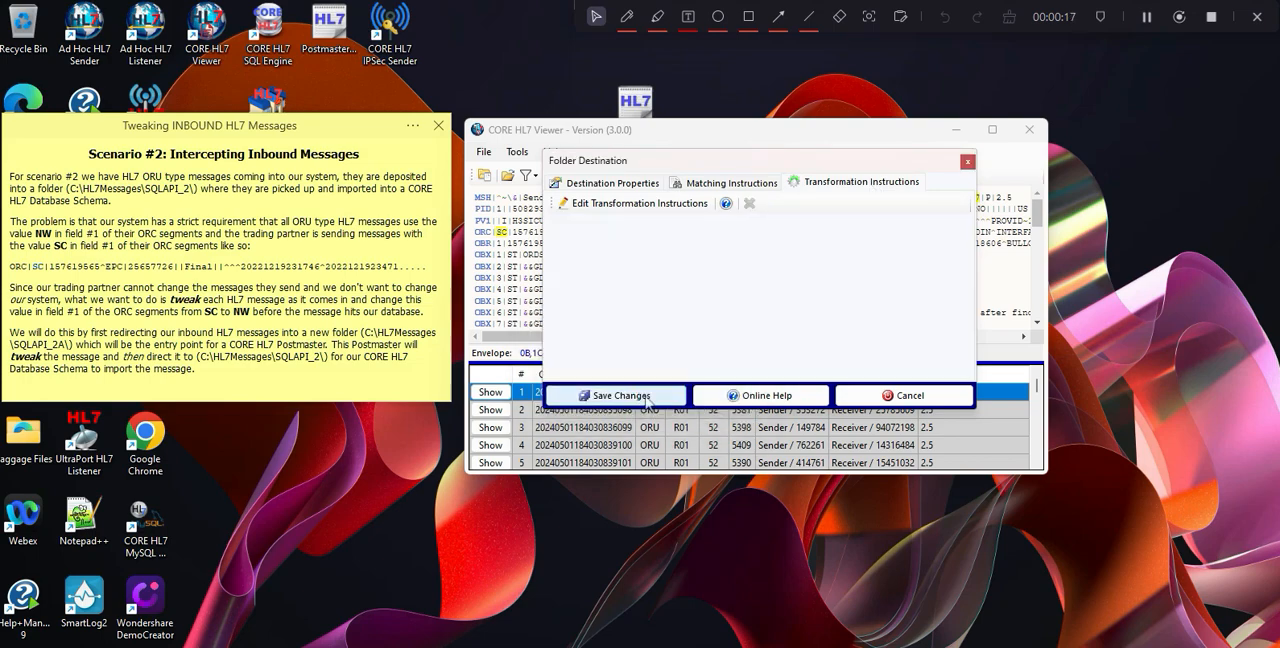
click(647, 396)
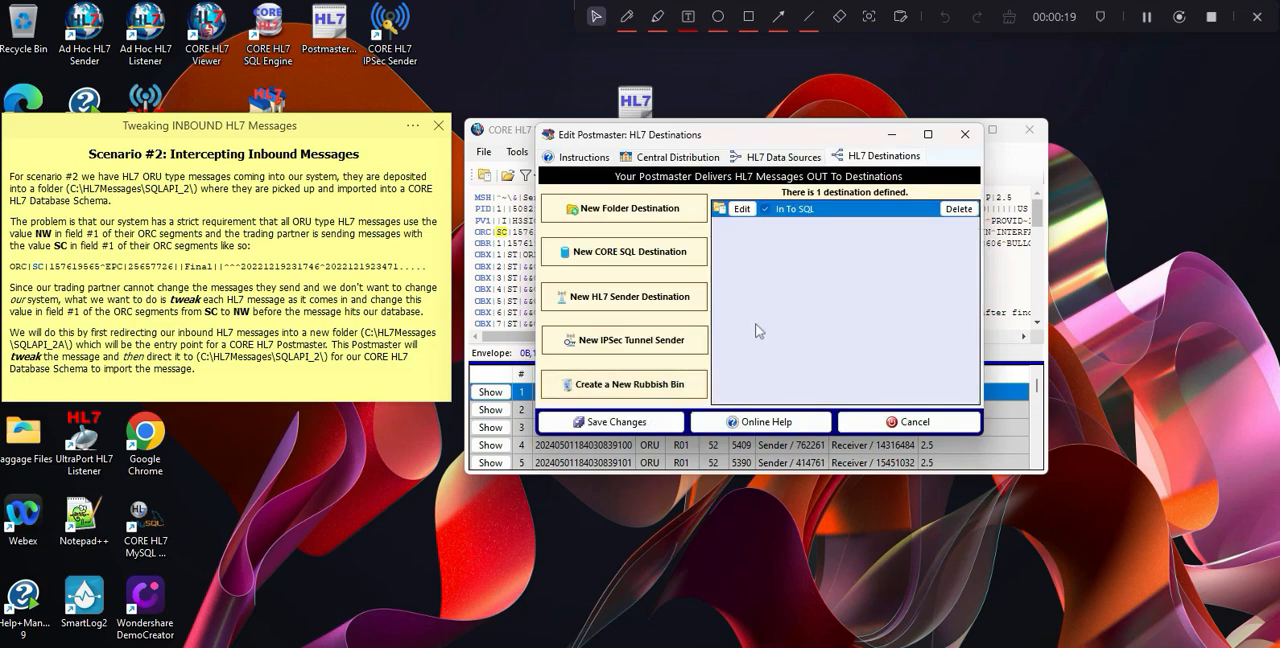
Save the changes to the PM Demo 1 Postmaster and validate it.
click(652, 424)
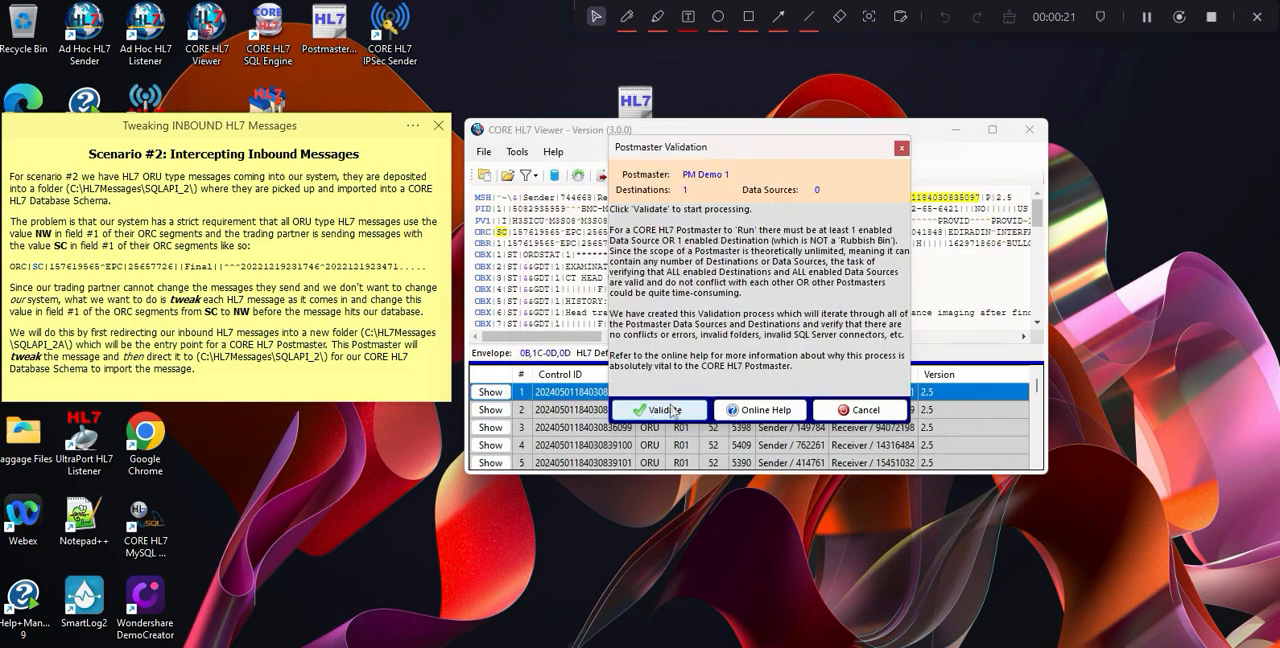
click(672, 410)
click(686, 396)
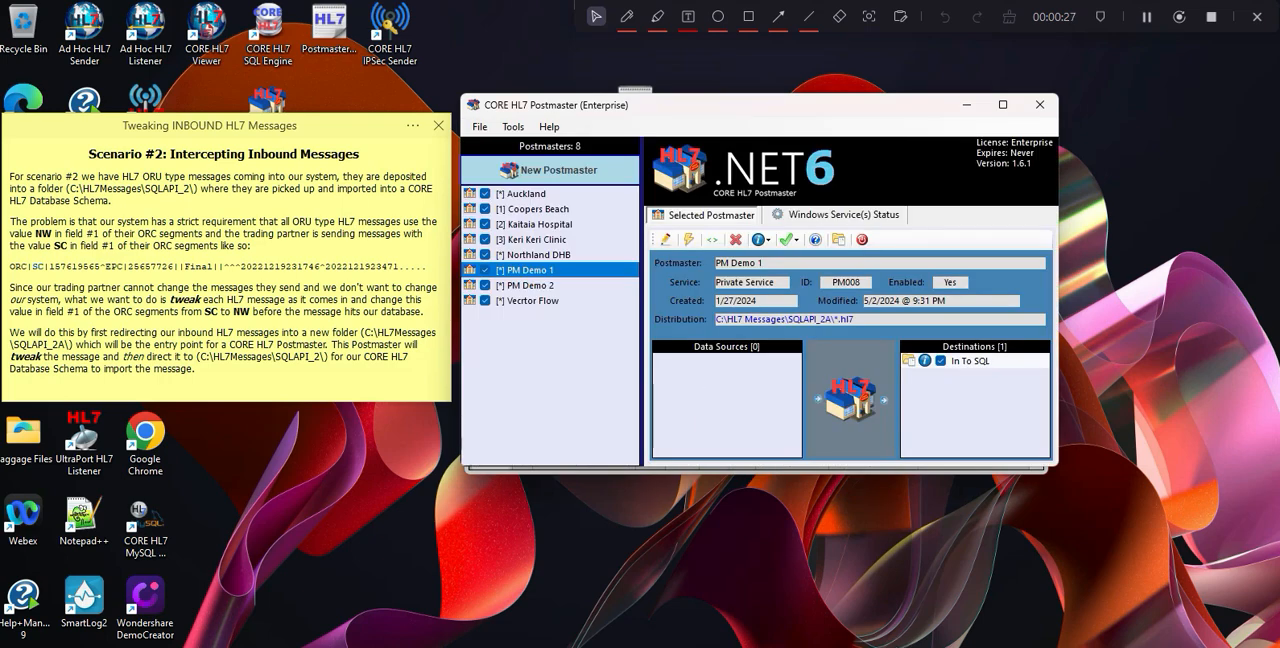
Minimize CORE HL7 Viewer and open the transformation instructions of PM Demo 2's To Kaitaia destination for editing.
click(886, 645)
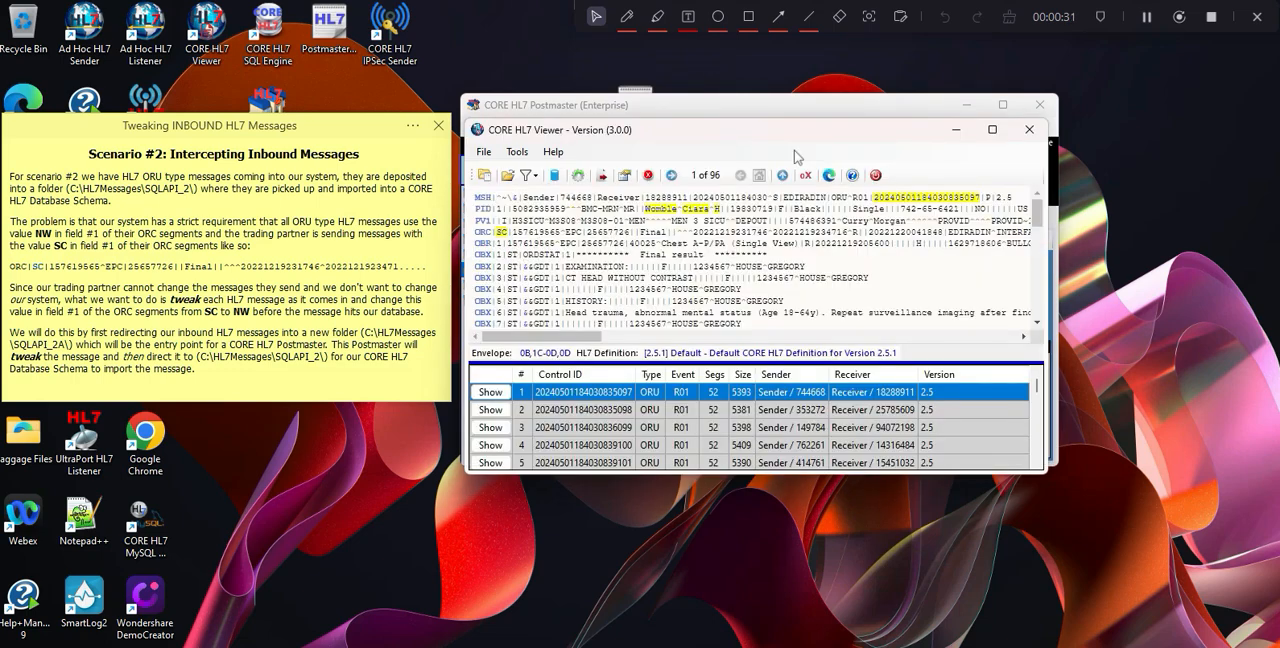
click(960, 131)
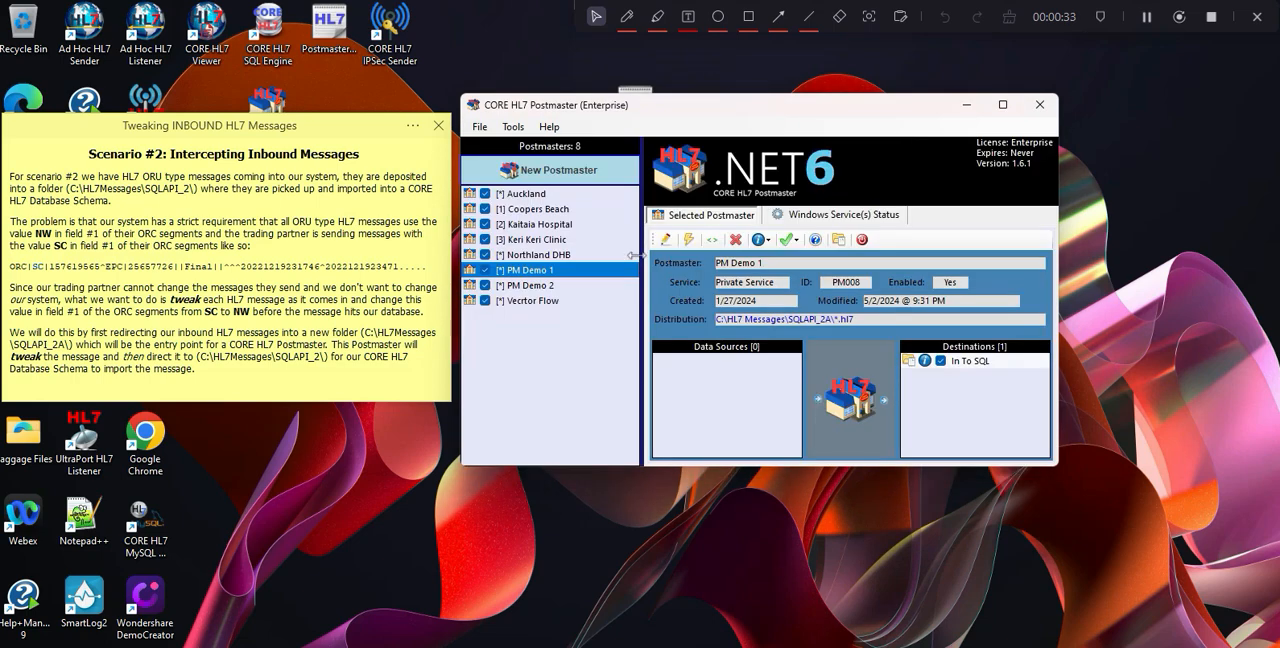
click(529, 286)
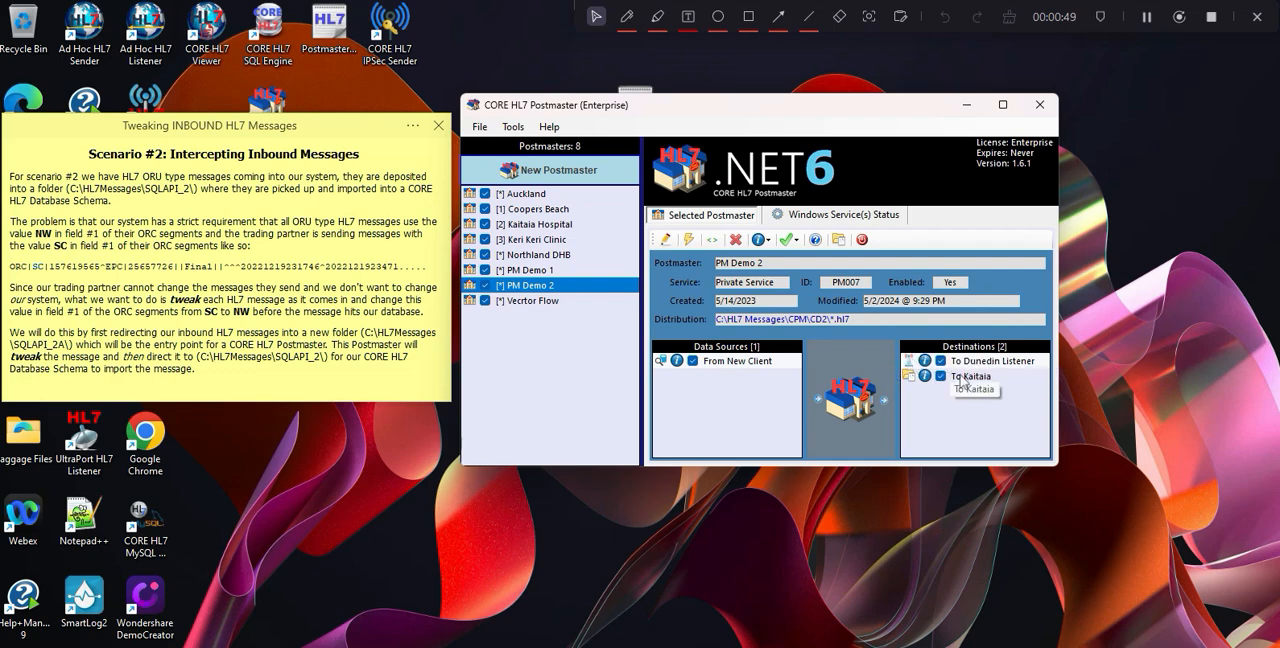
double_click(857, 398)
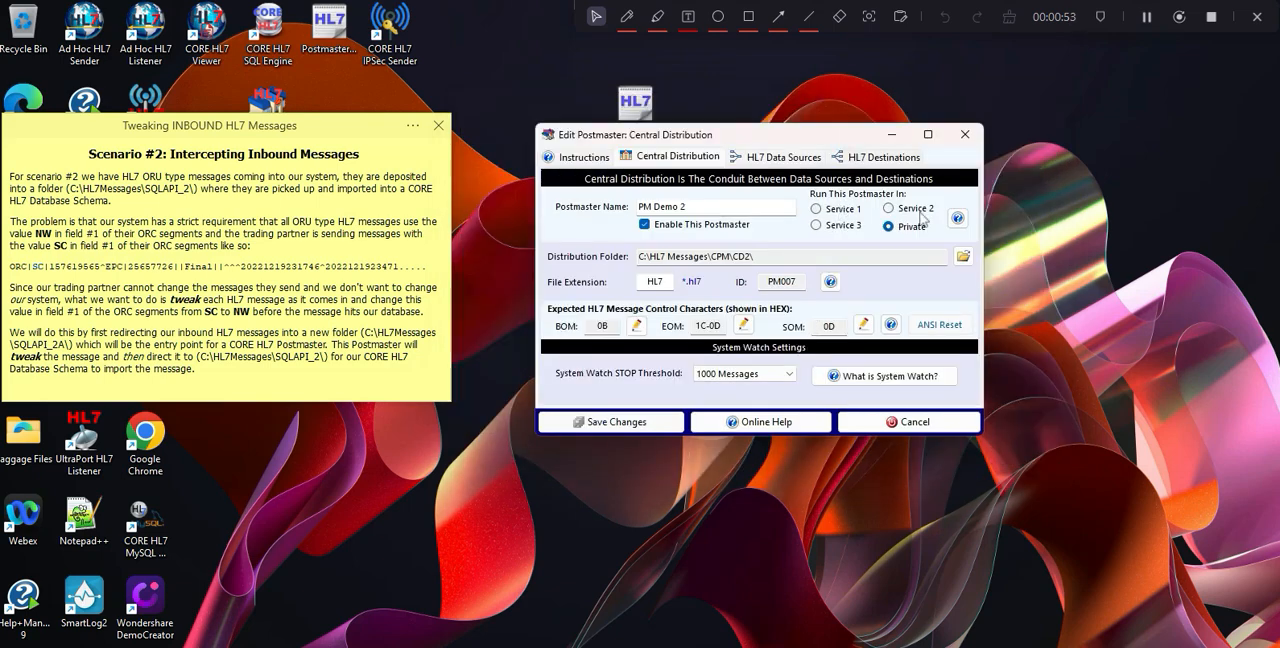
click(863, 162)
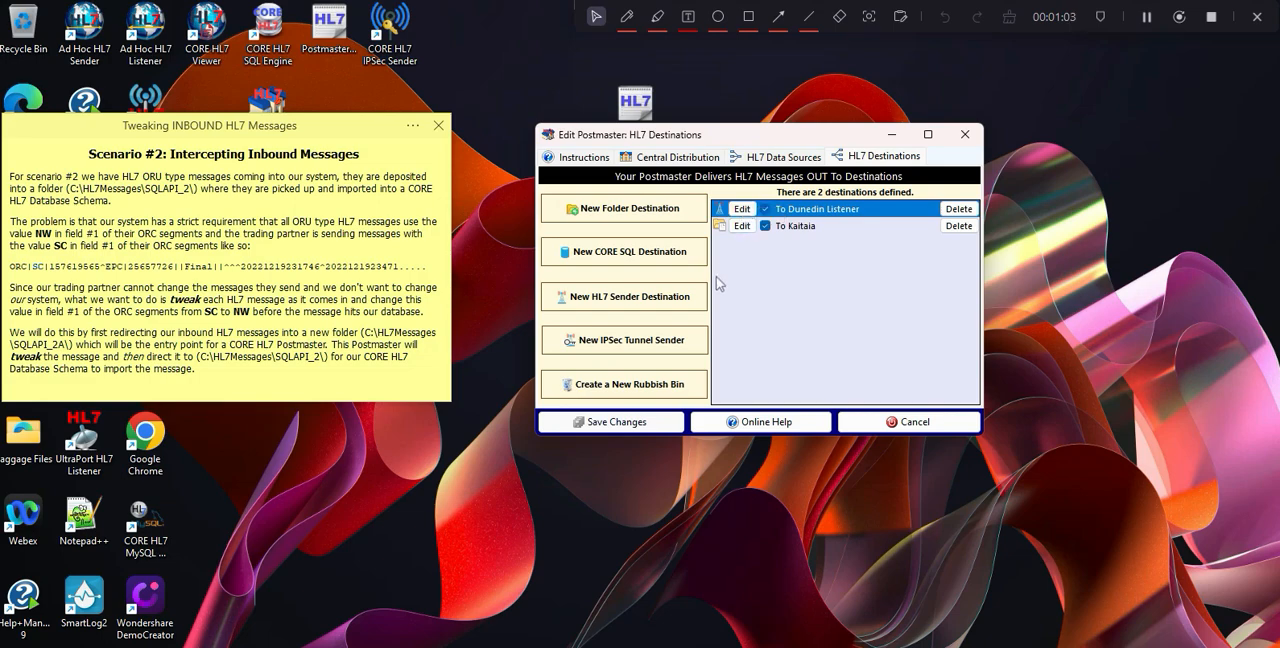
click(742, 226)
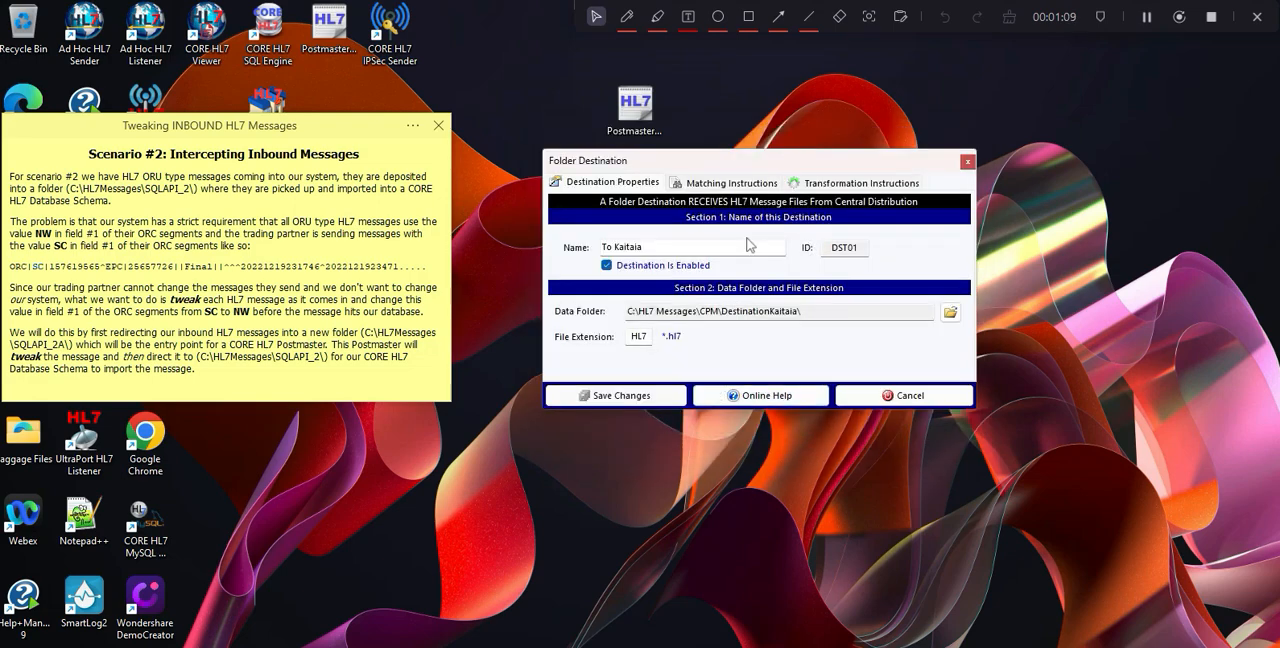
click(843, 185)
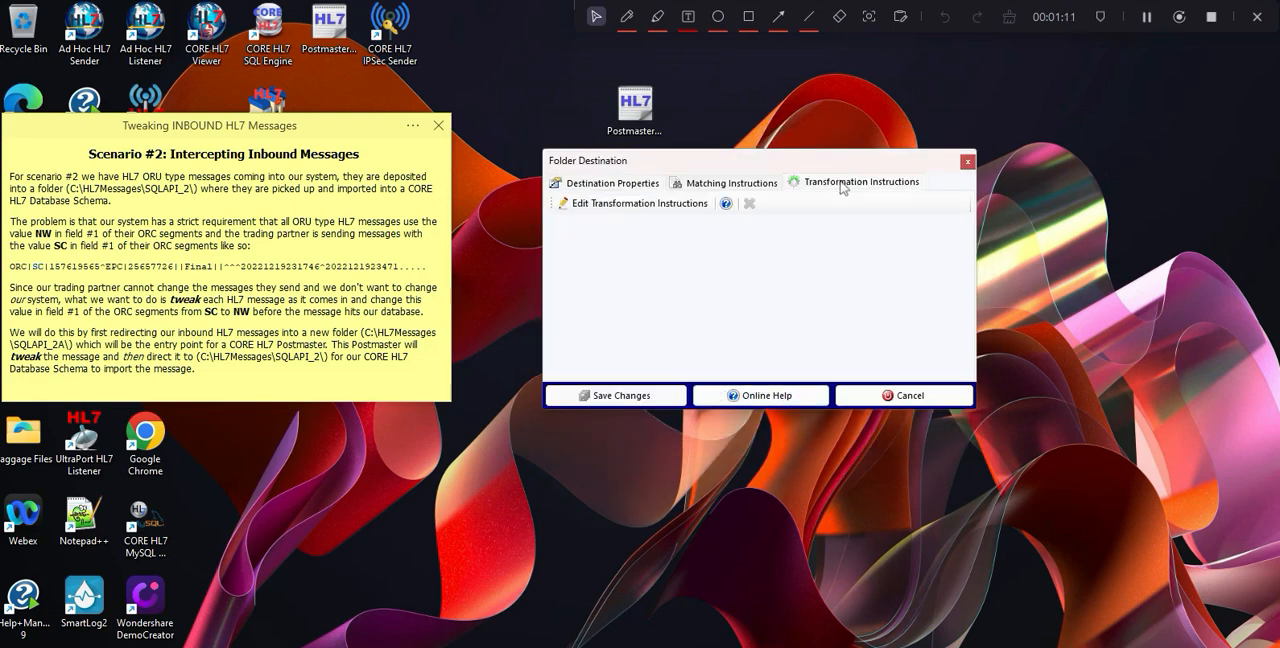
click(634, 203)
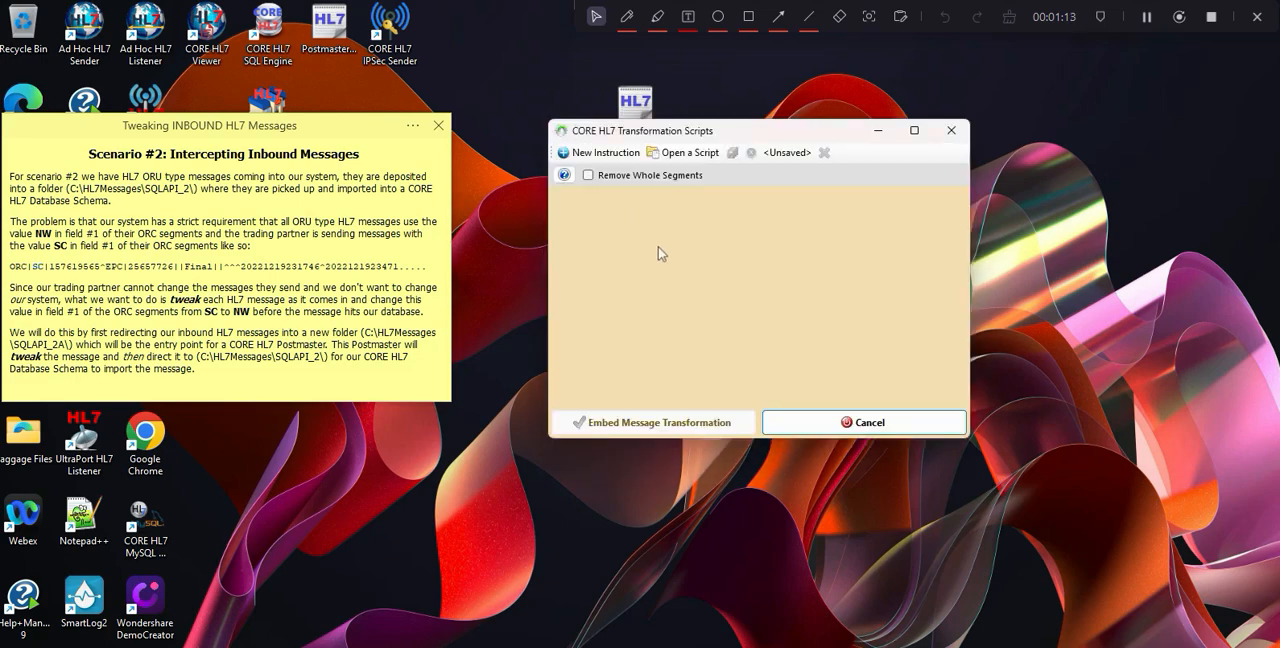
Create a new transformation instruction targeting field 1 of the ORC segment.
click(606, 153)
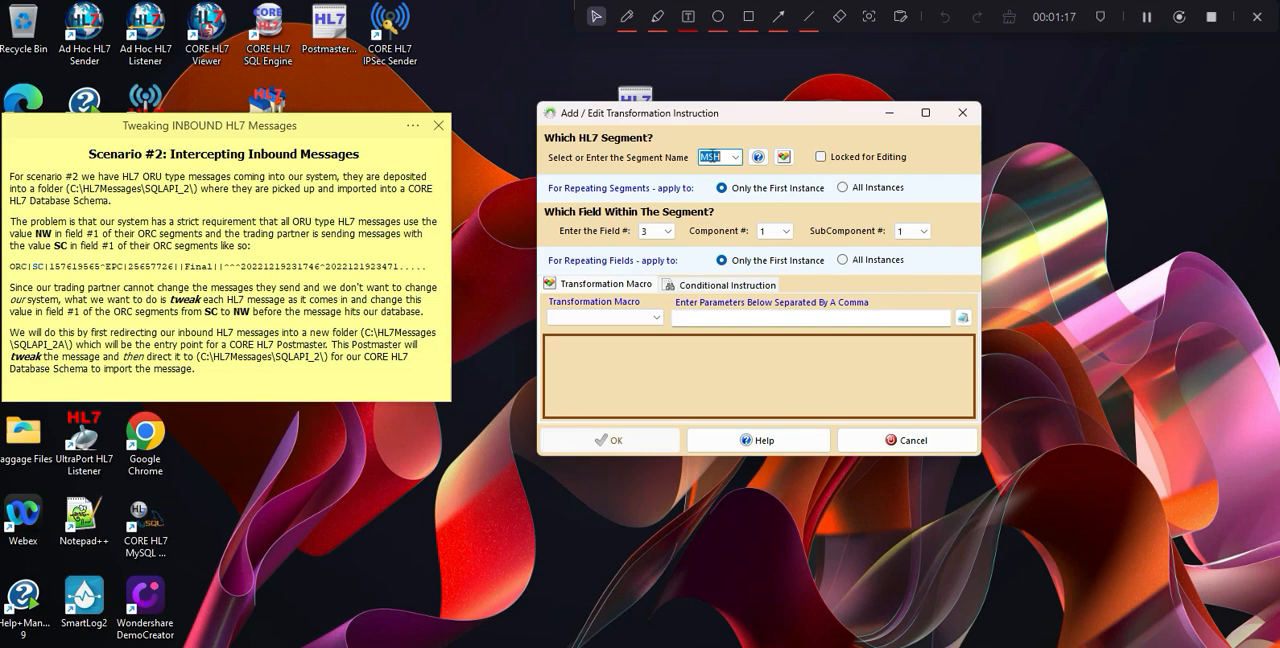
text(ORC)
click(645, 232)
drag(669, 259, 677, 238)
click(654, 244)
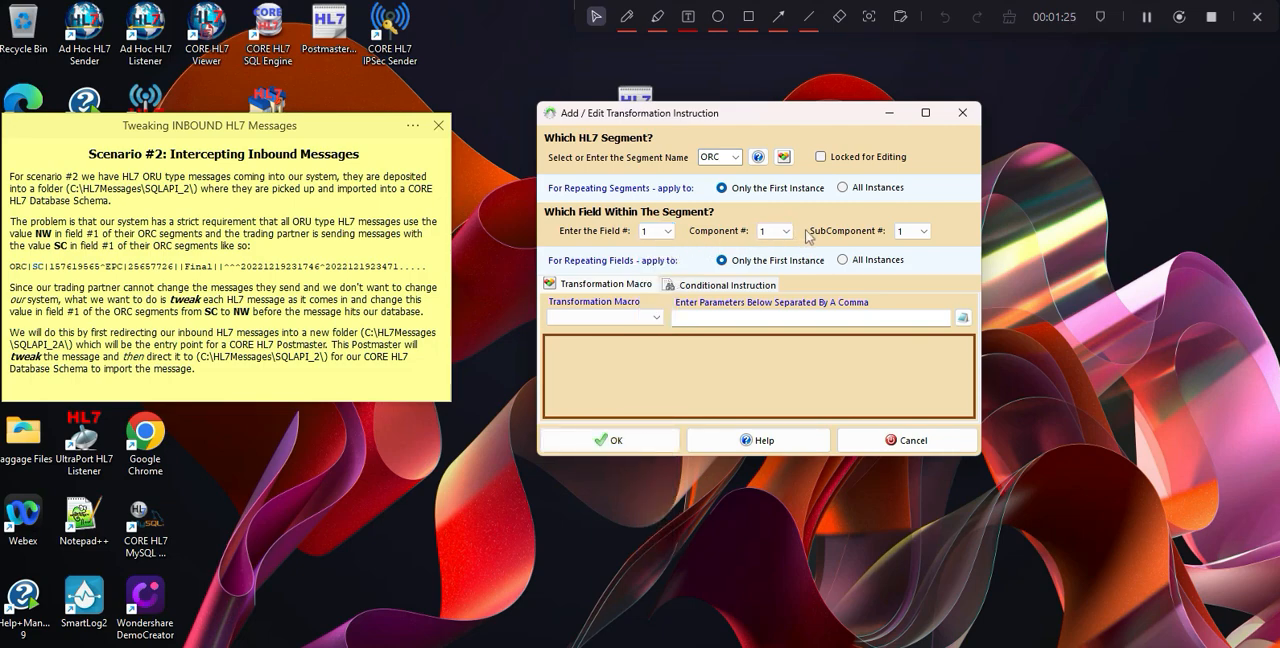
Make the ORC instruction apply to all instances of repeating fields, using the StaticValue macro with the value NW.
click(842, 261)
click(632, 317)
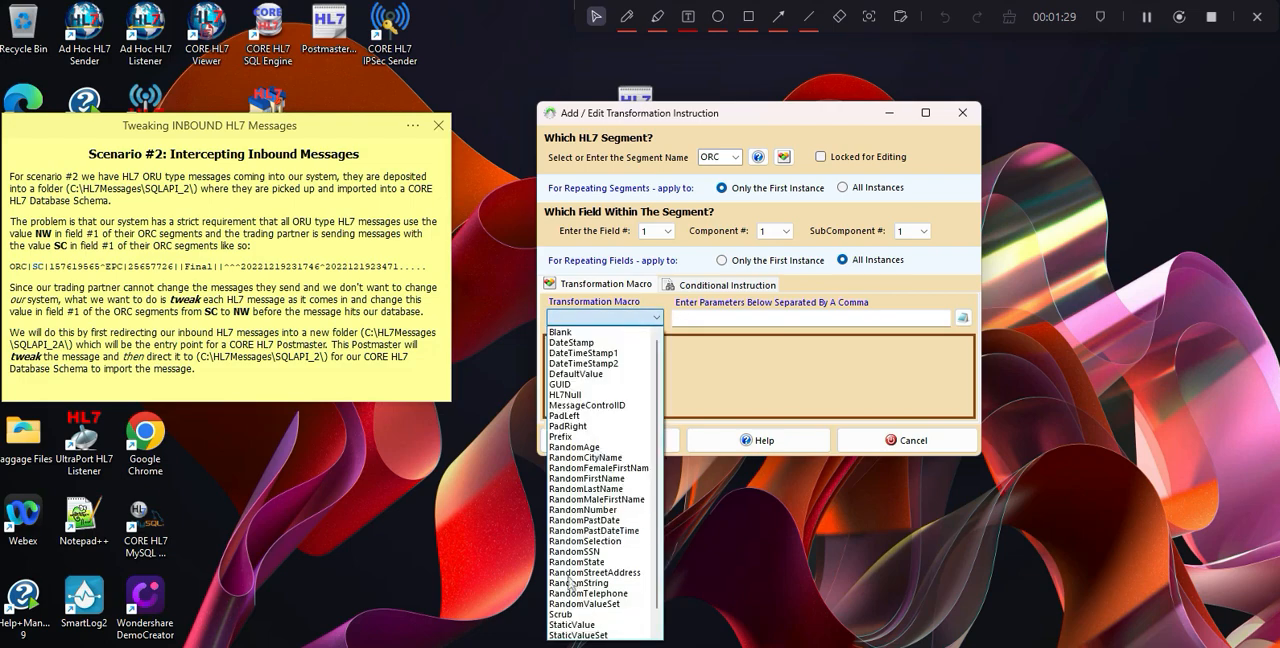
click(565, 624)
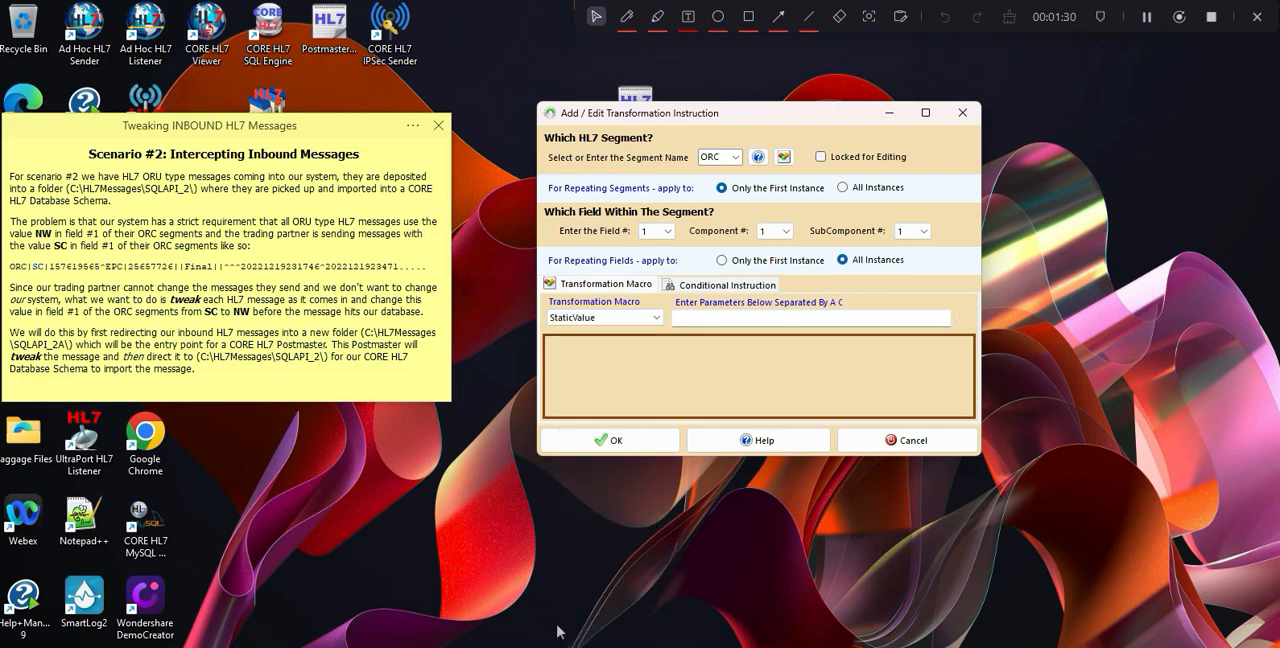
click(712, 318)
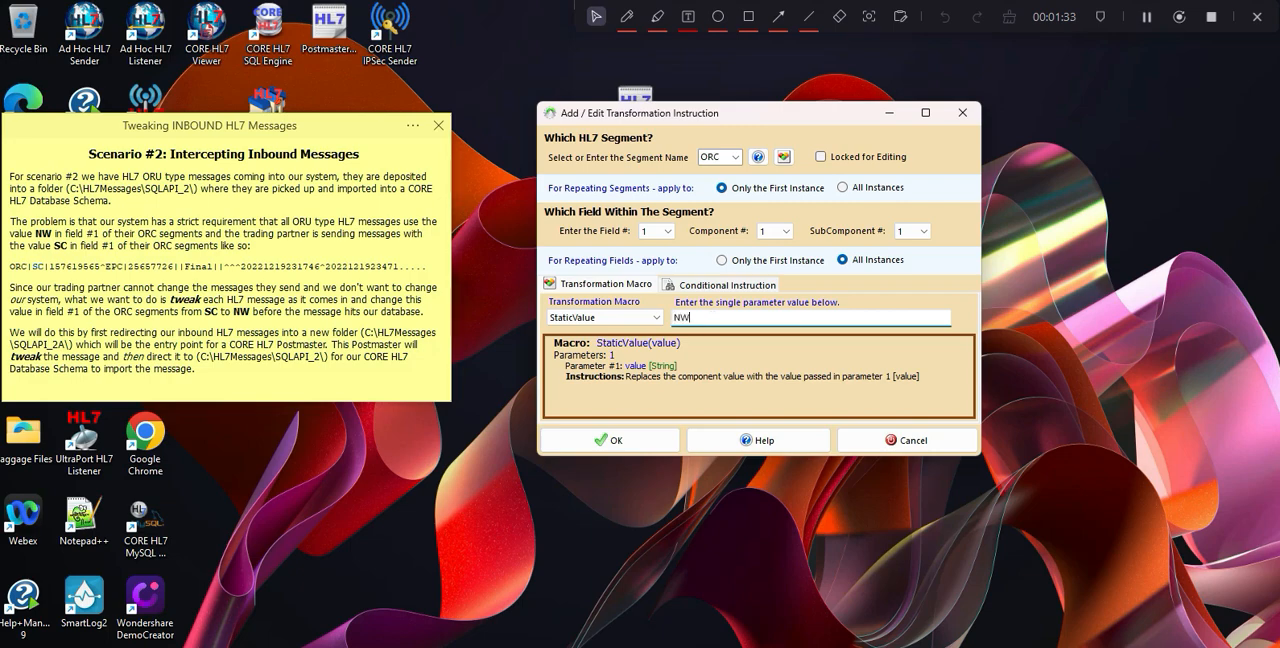
click(658, 440)
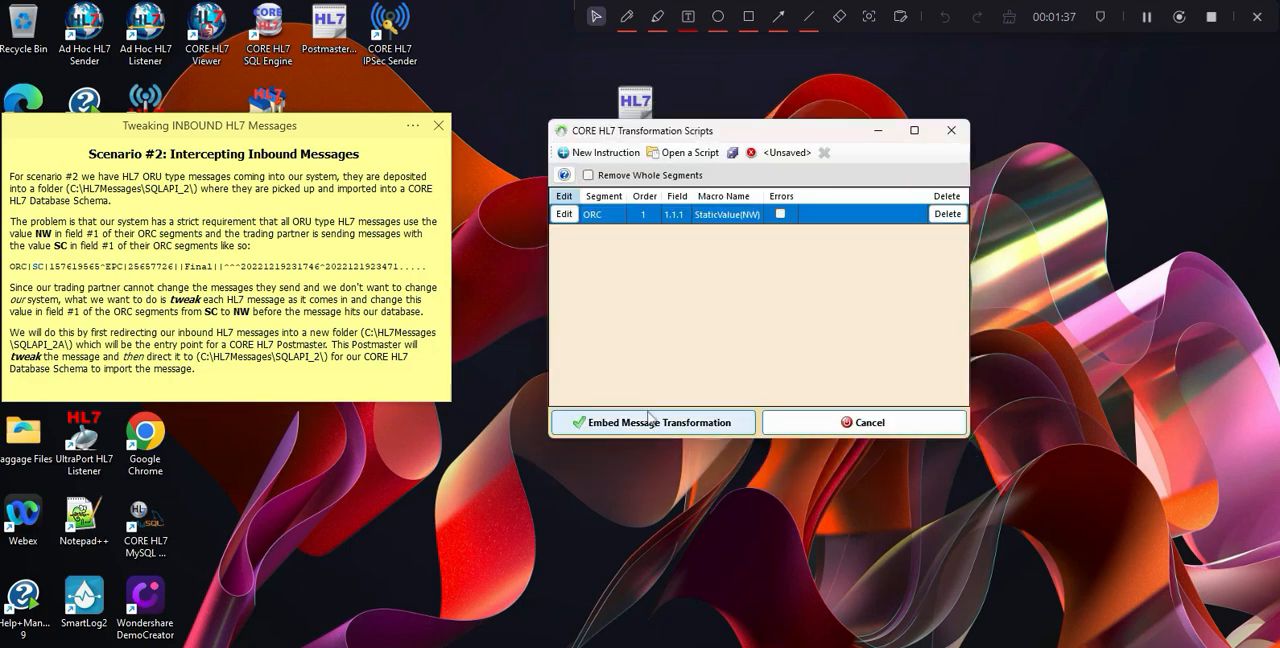
Embed the transformation in the To Kaitaia destination, then save and validate the PM Demo 2 Postmaster.
click(655, 421)
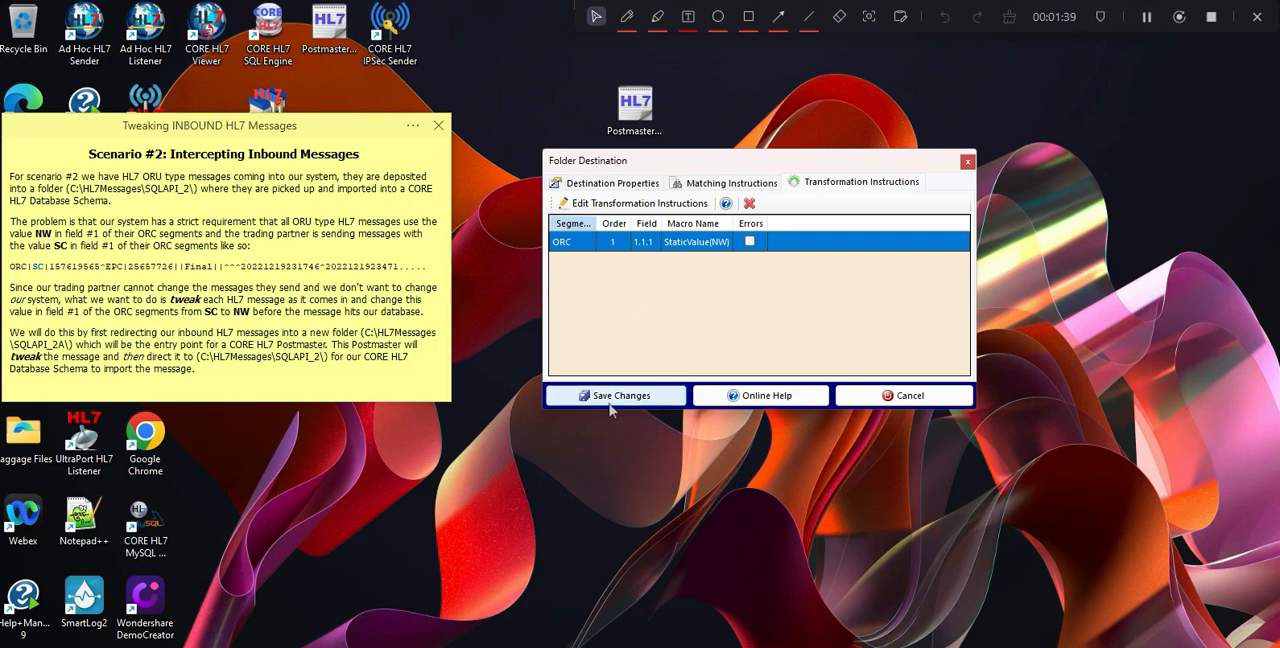
click(614, 396)
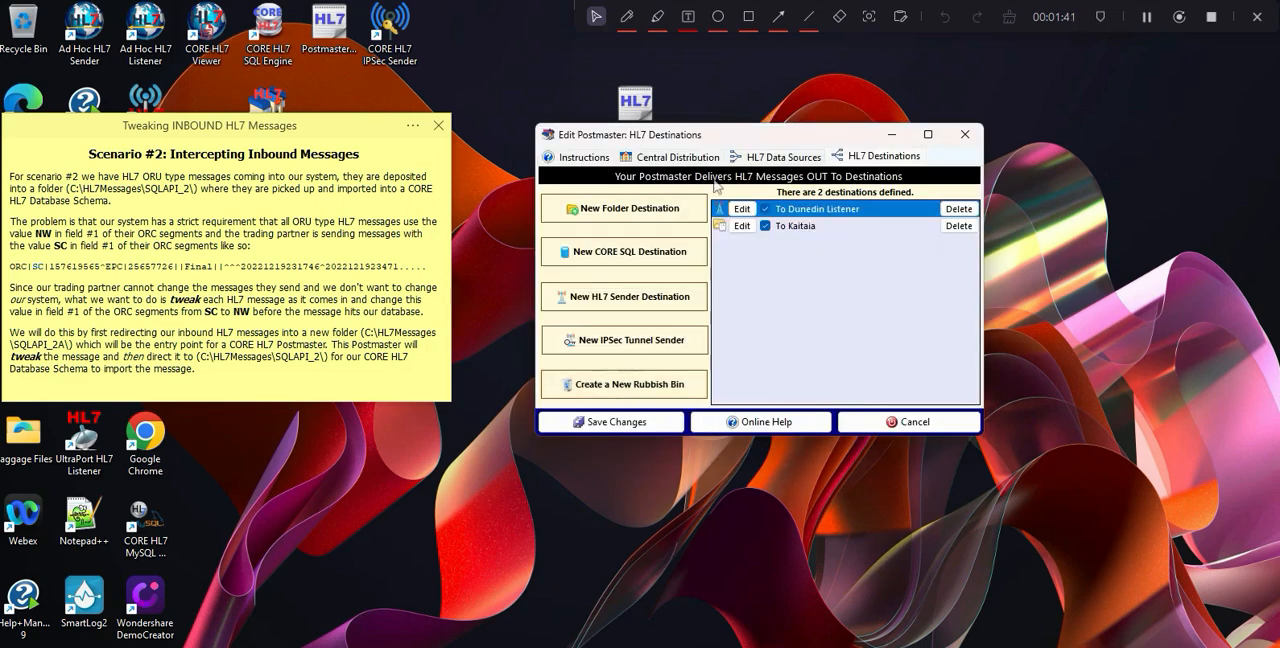
click(608, 423)
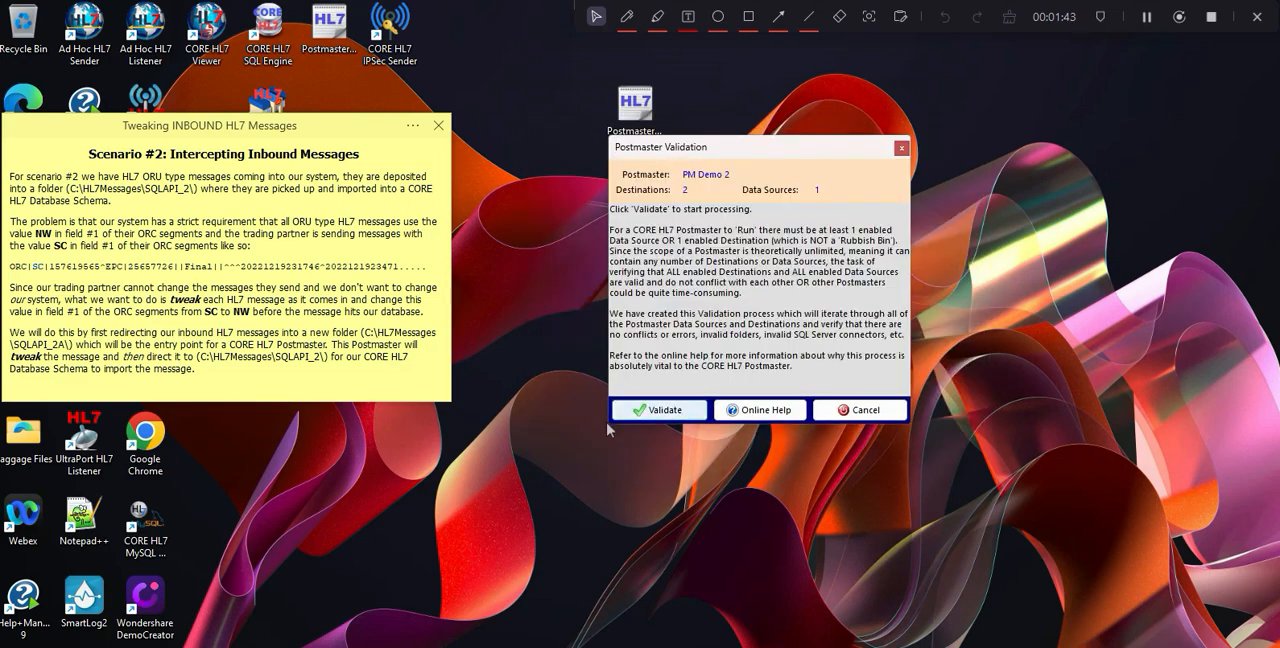
click(697, 409)
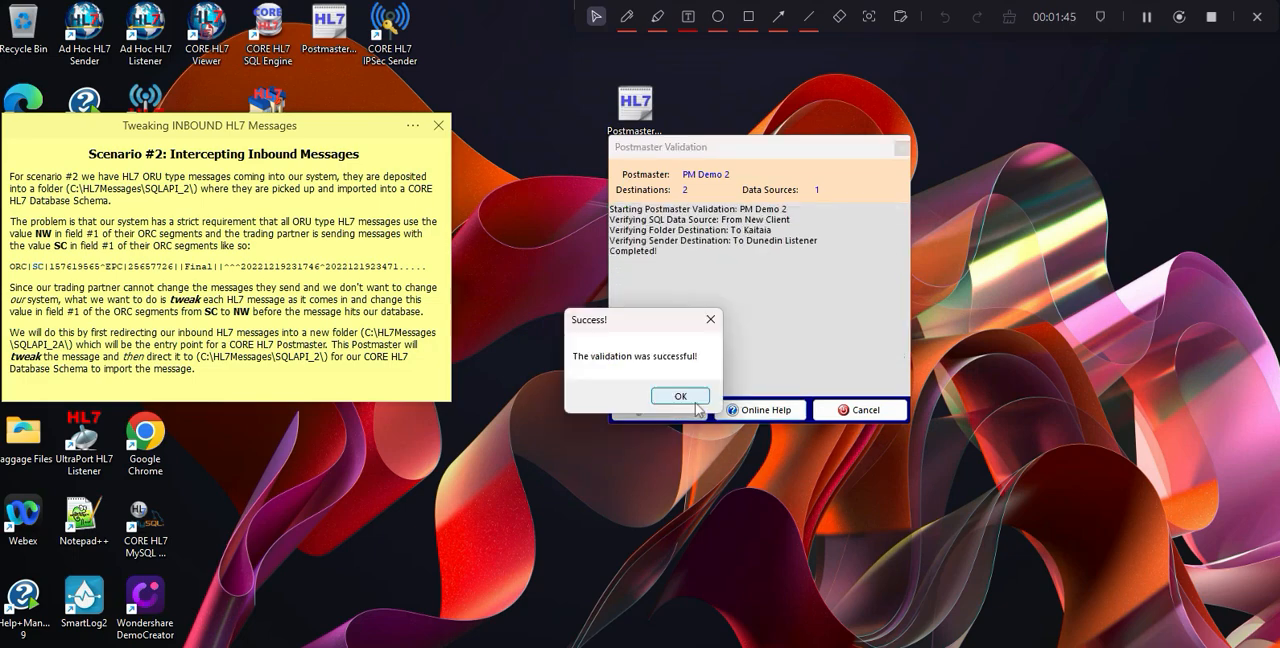
click(679, 396)
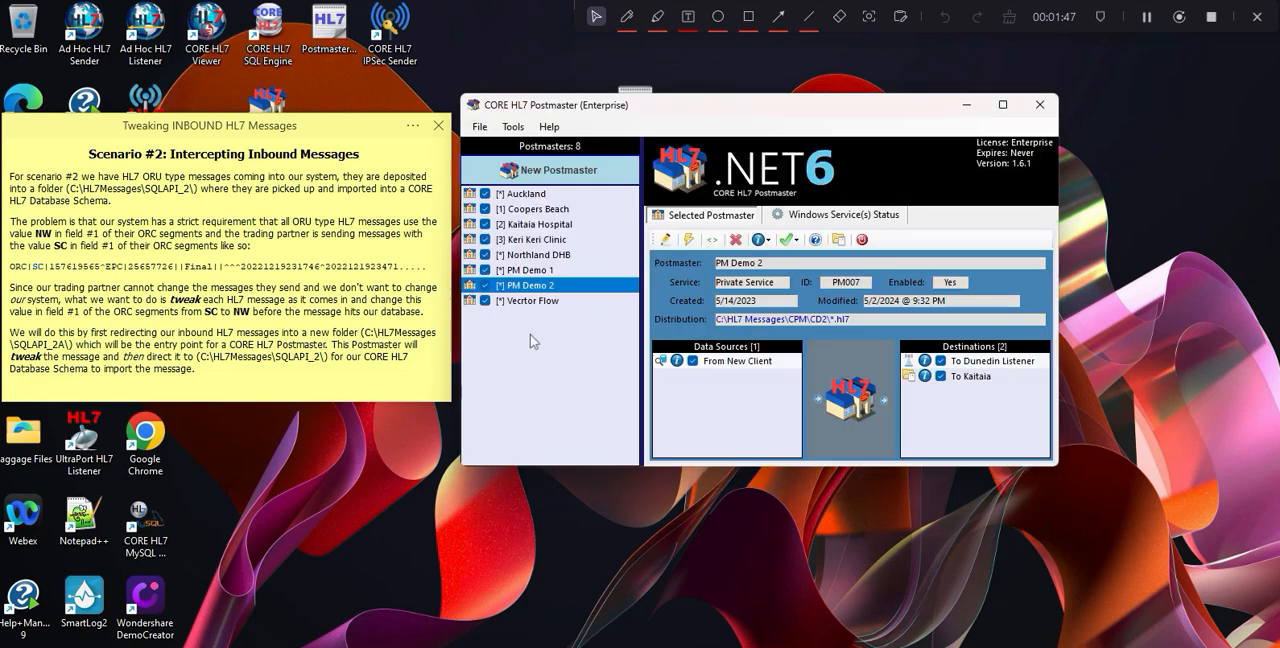
Start the private Windows services of the PM Demo 1 and PM Demo 2 Postmasters.
click(514, 272)
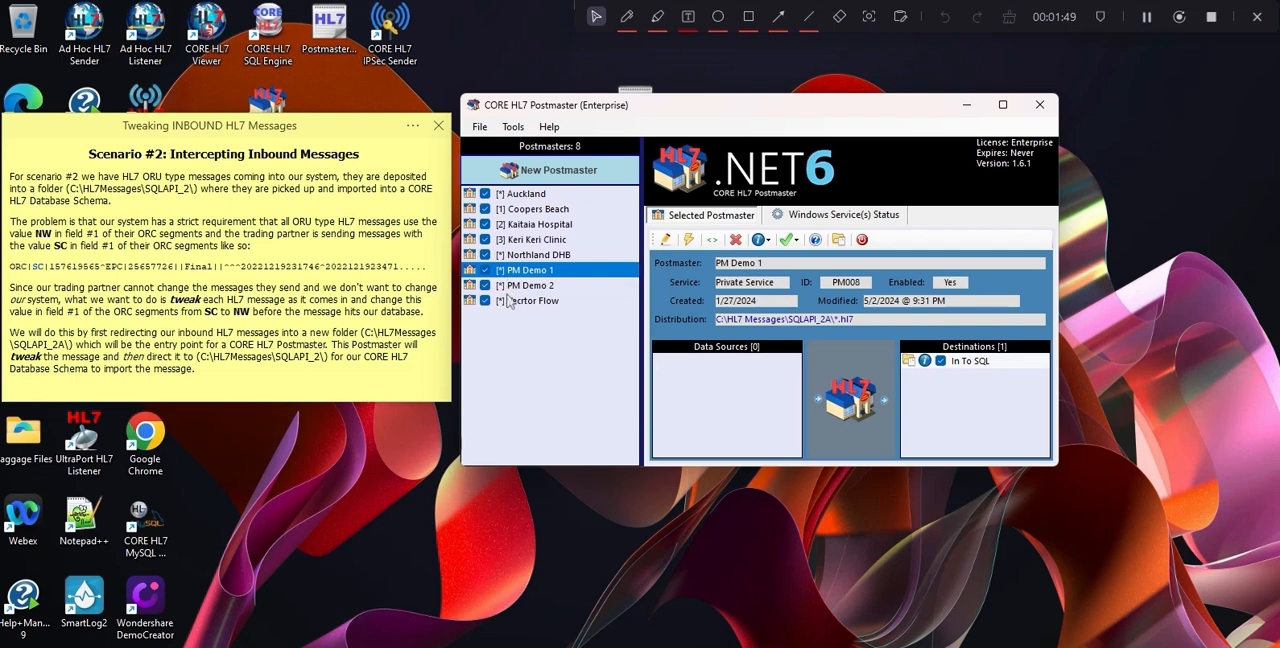
click(522, 285)
click(533, 272)
click(810, 222)
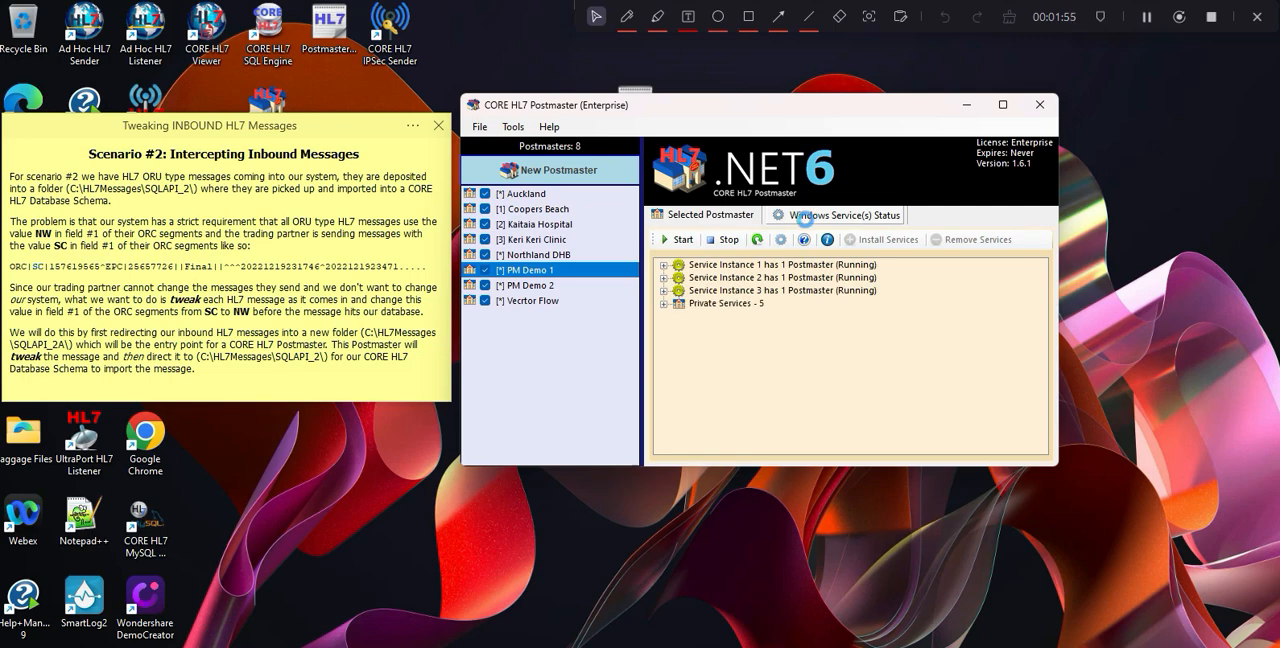
right_click(752, 345)
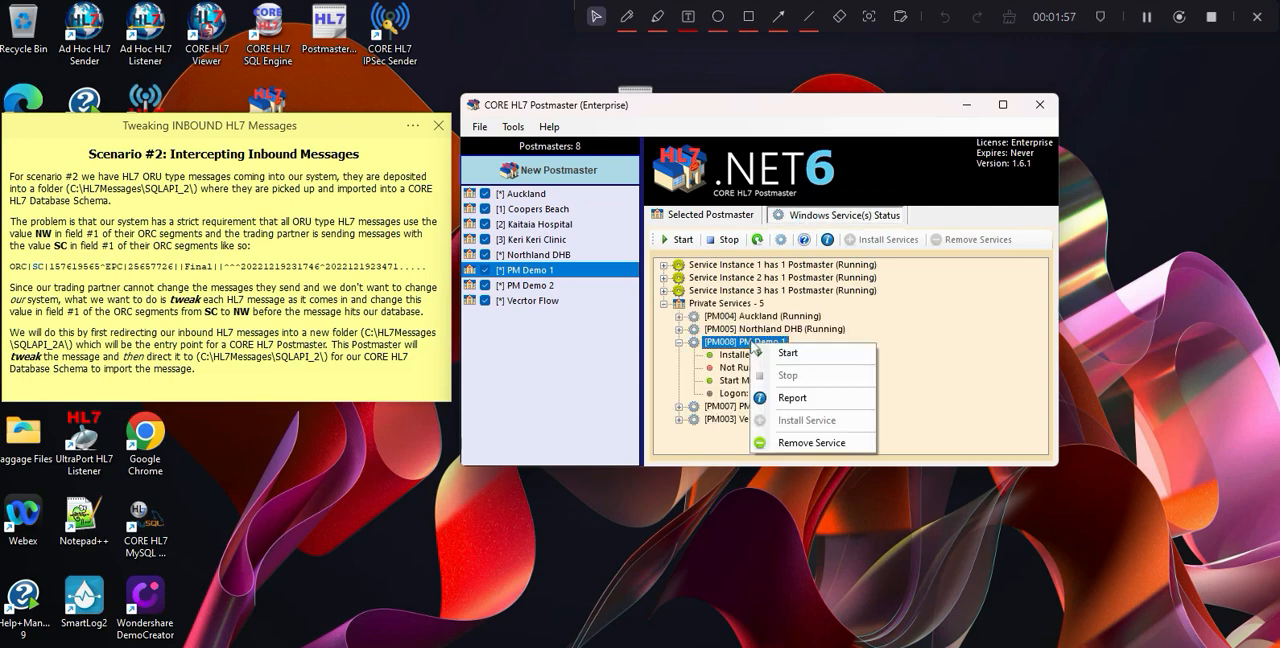
click(782, 353)
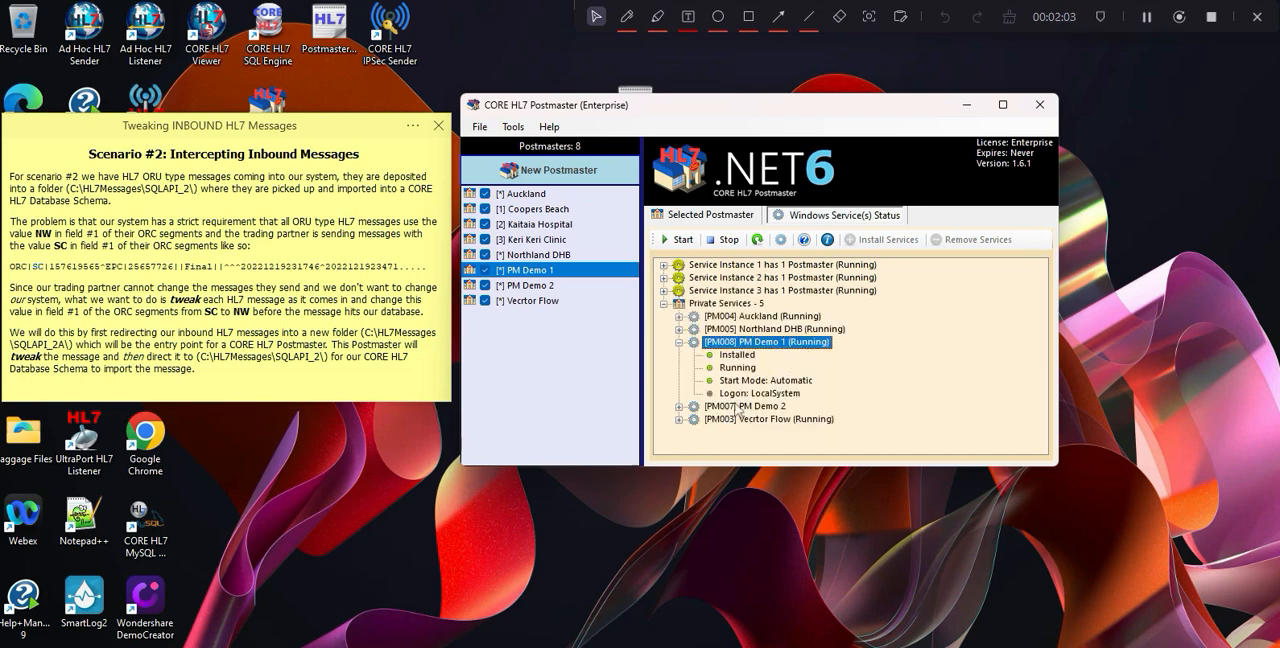
right_click(738, 410)
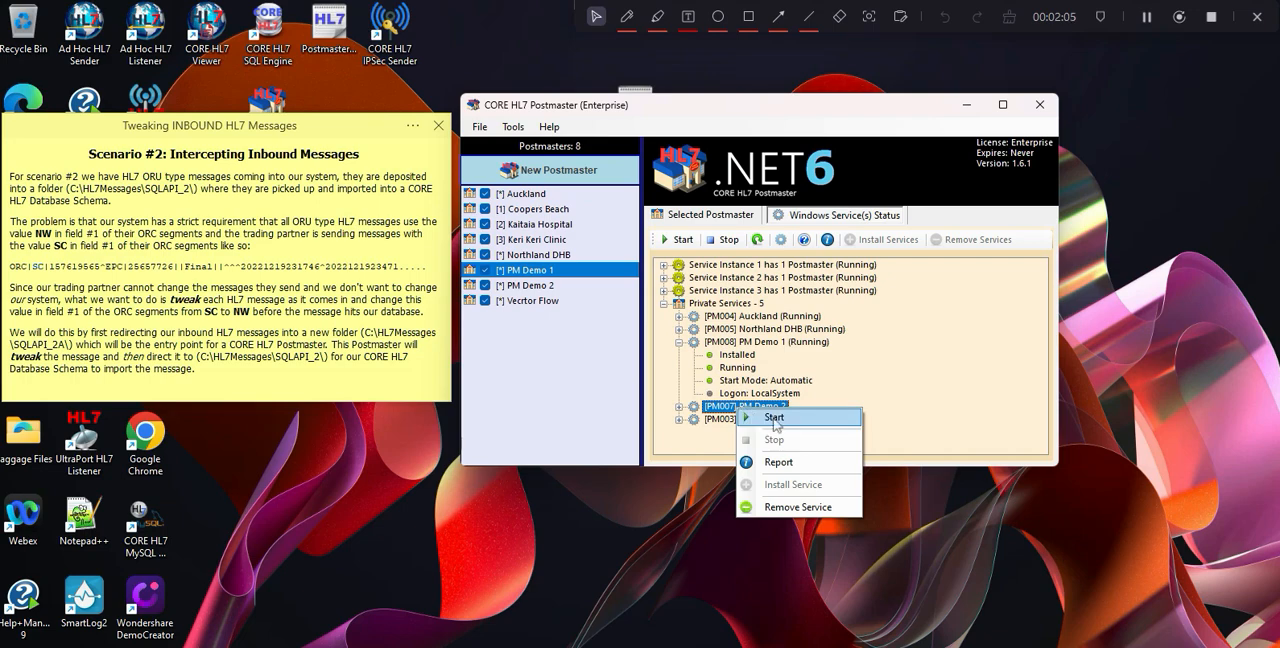
click(776, 420)
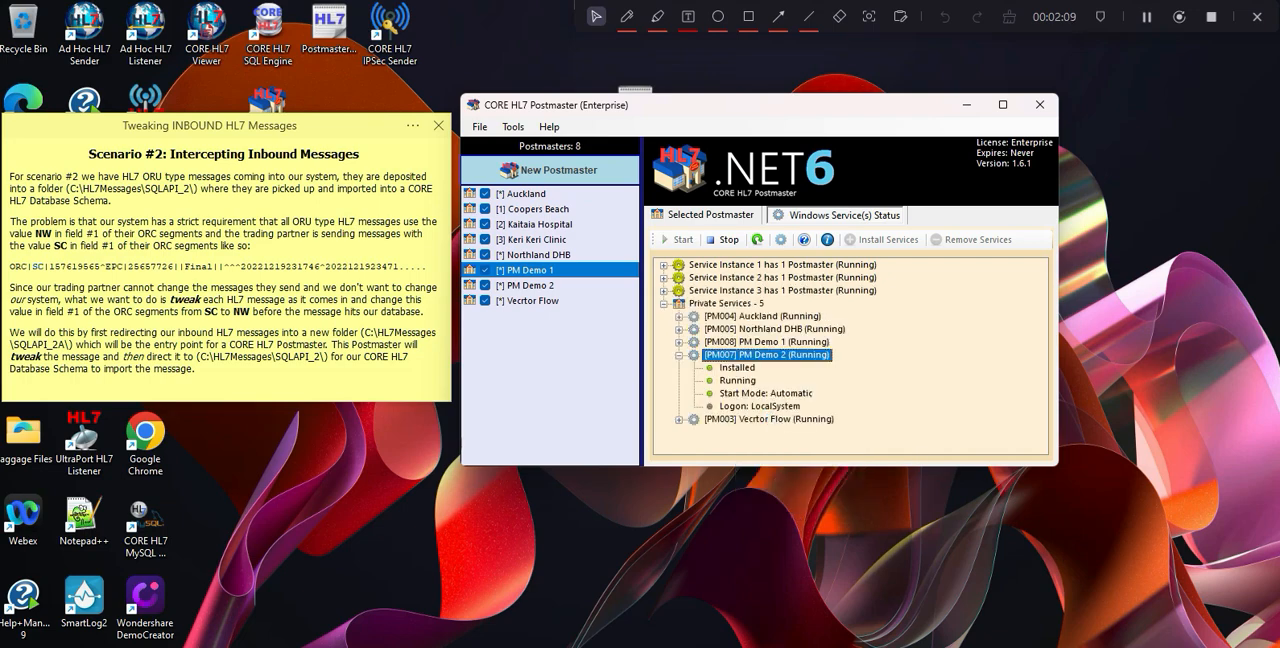
Export all messages from CORE HL7 Viewer to the folder C:\HL7 Messages\SQLAPI_2A\ and open that folder in File Explorer.
click(887, 646)
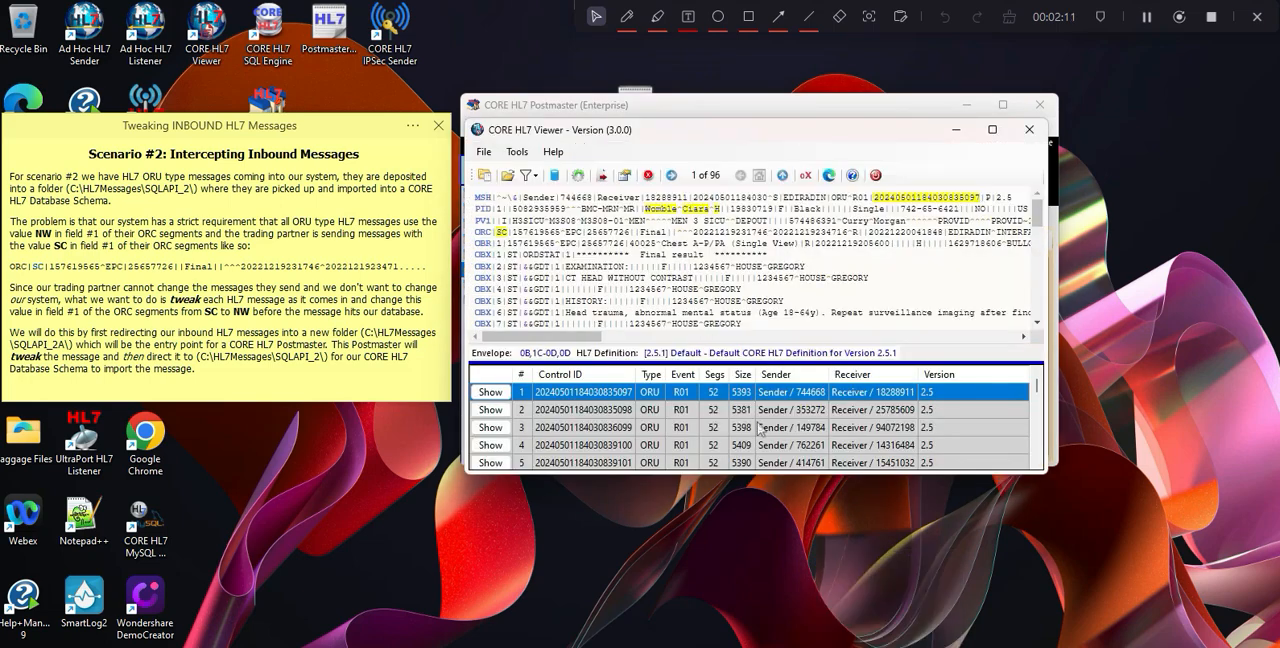
click(603, 177)
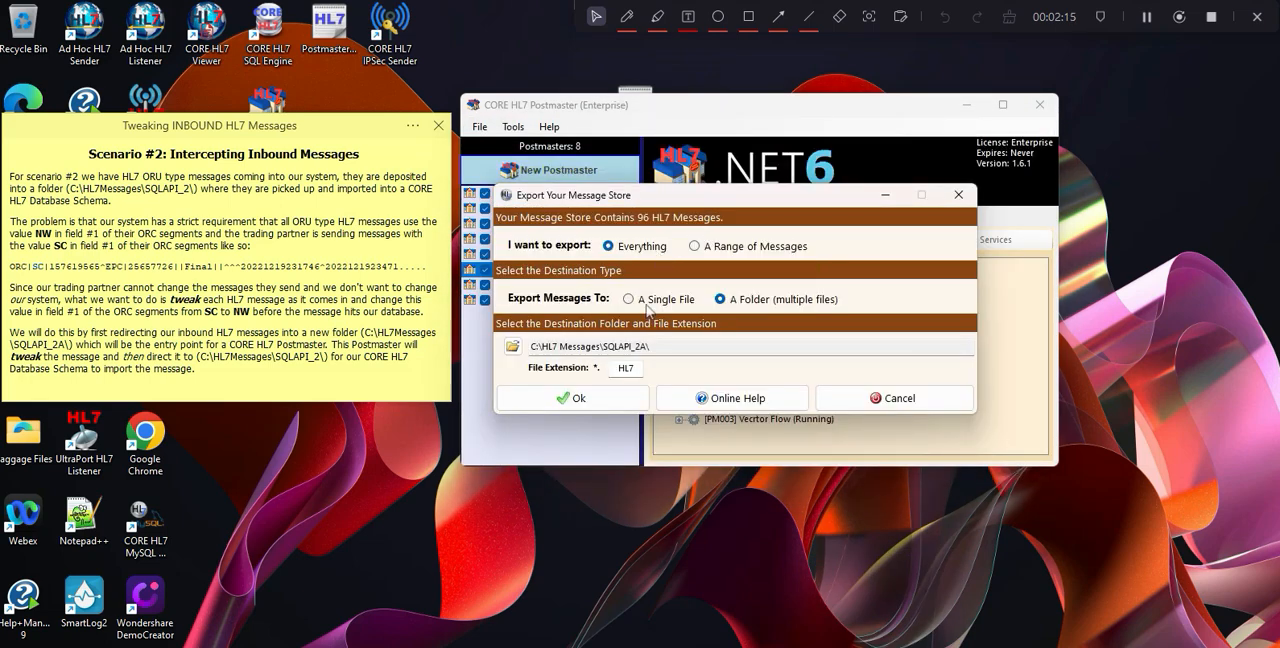
click(577, 398)
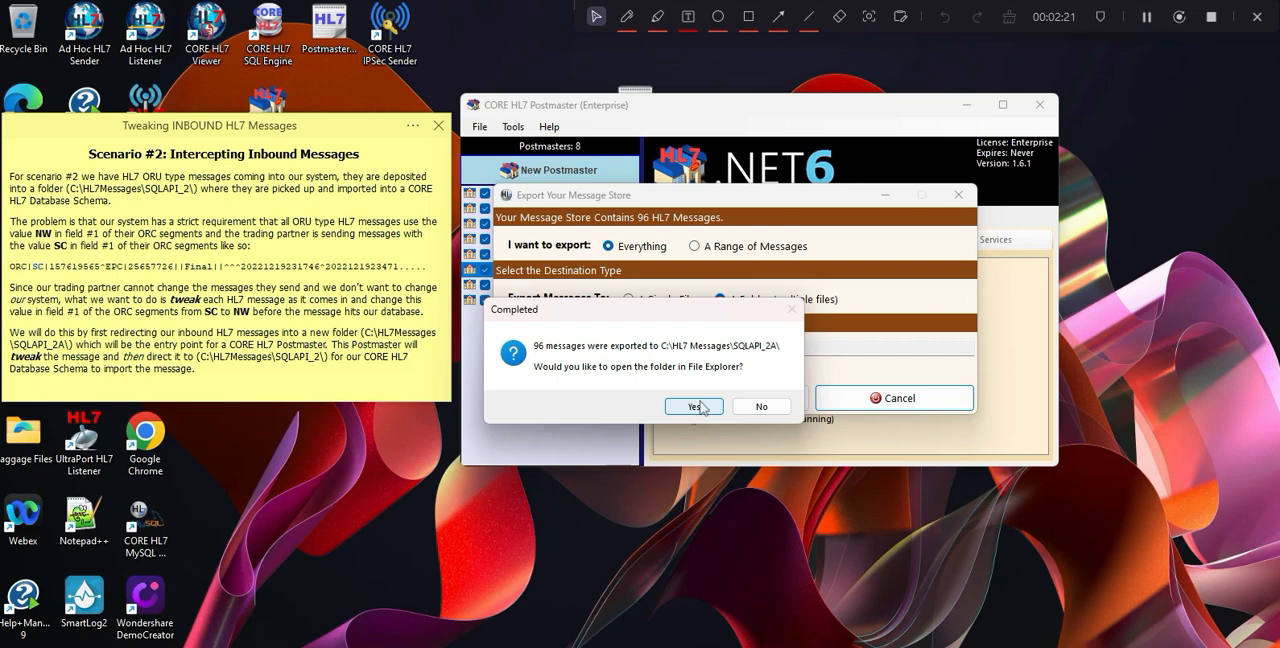
click(700, 406)
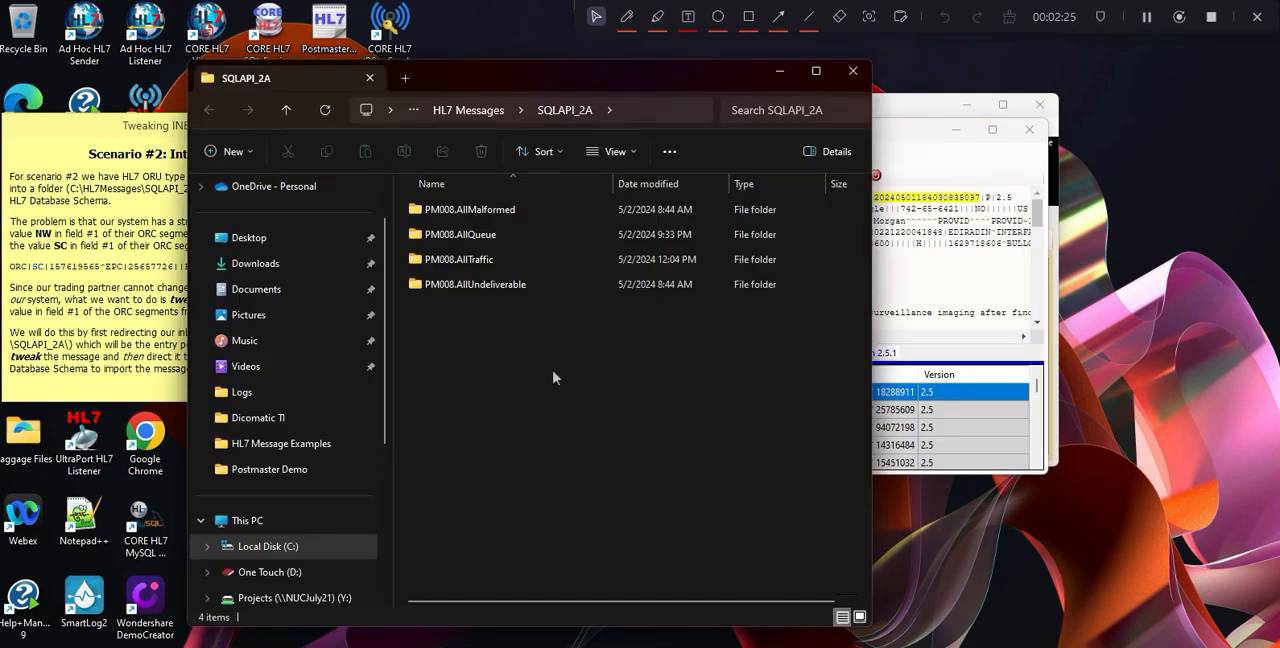
Switch back to CORE HL7 Postmaster and validate PM Demo 2 with Extended Validation (System Watch).
click(925, 283)
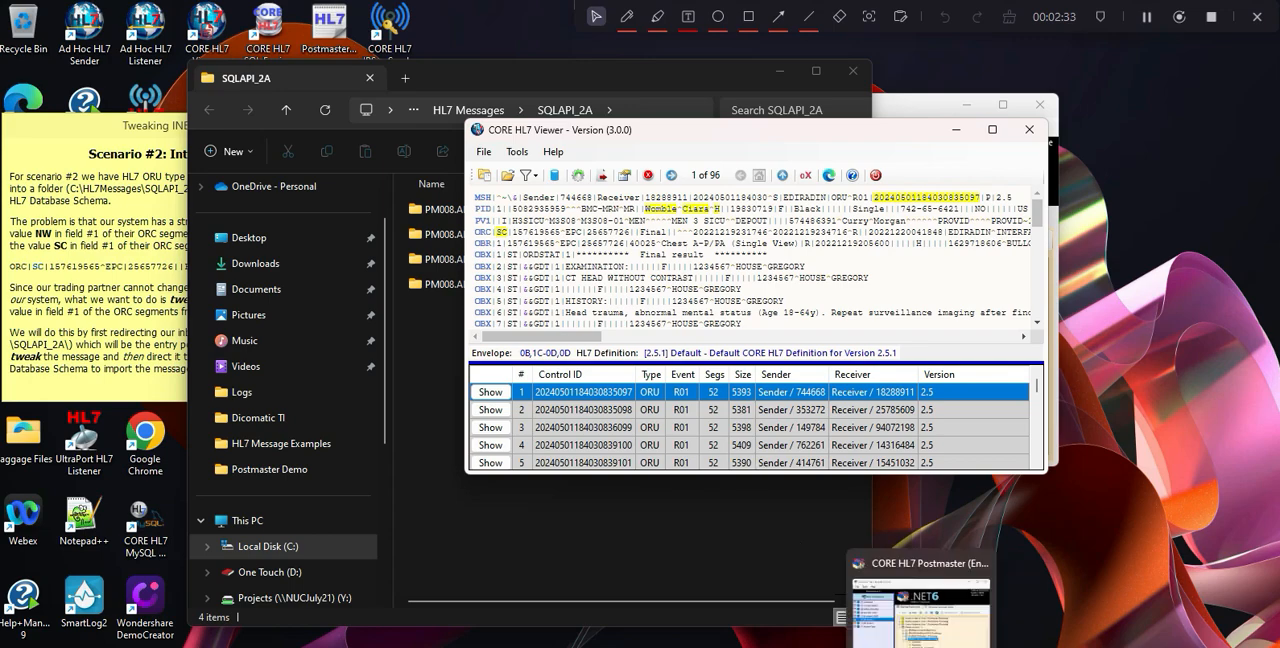
click(918, 646)
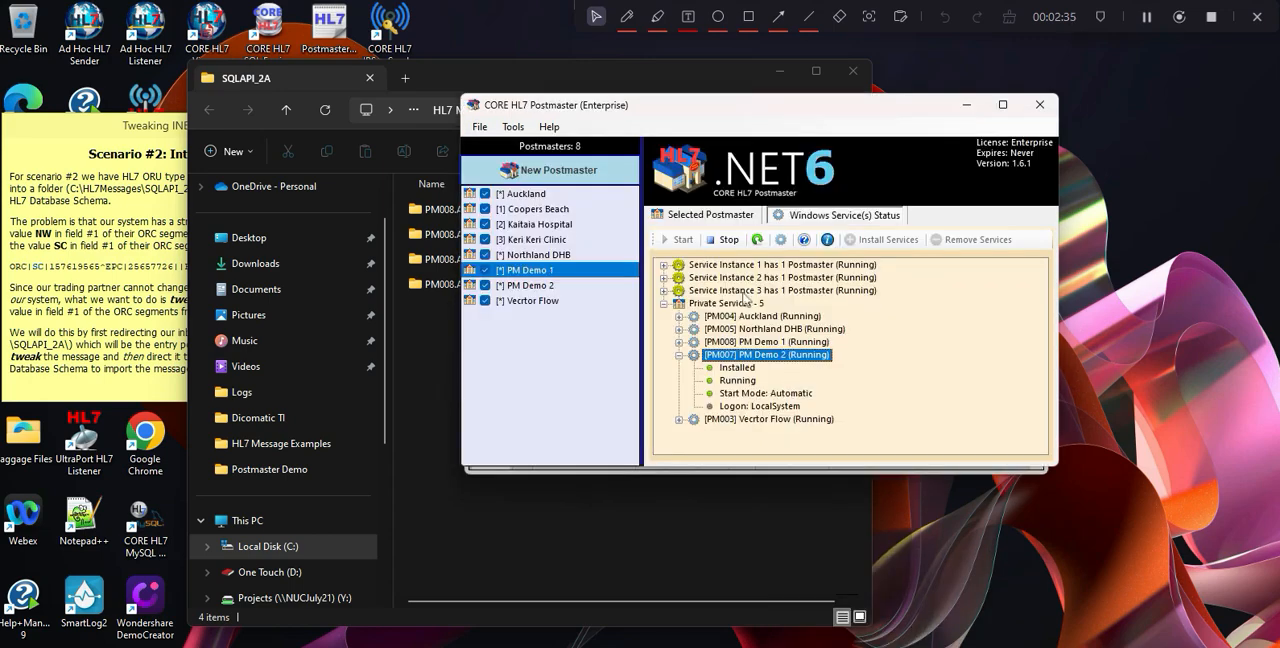
click(712, 218)
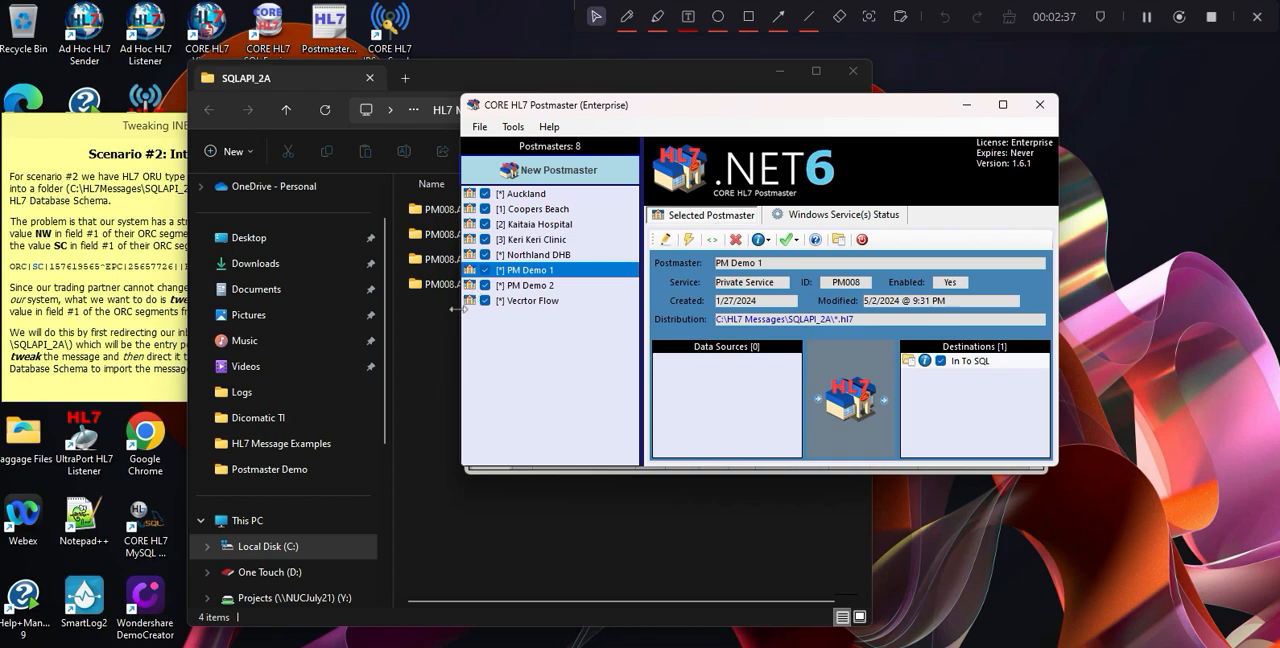
click(539, 287)
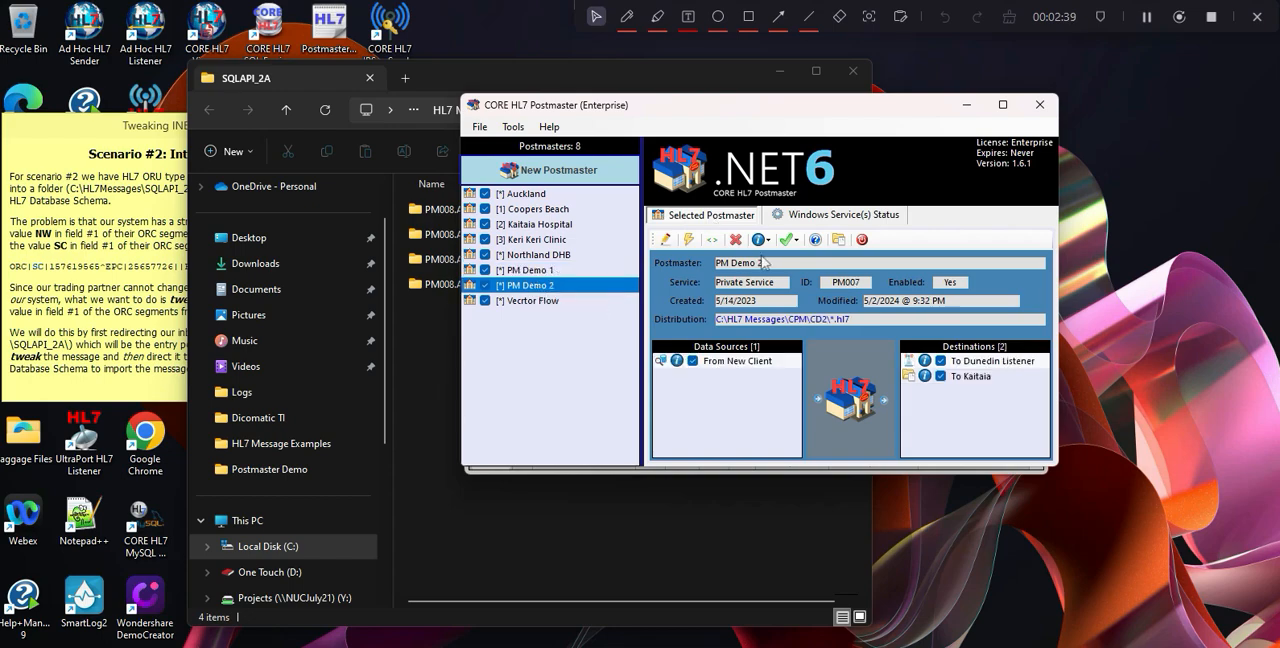
click(789, 240)
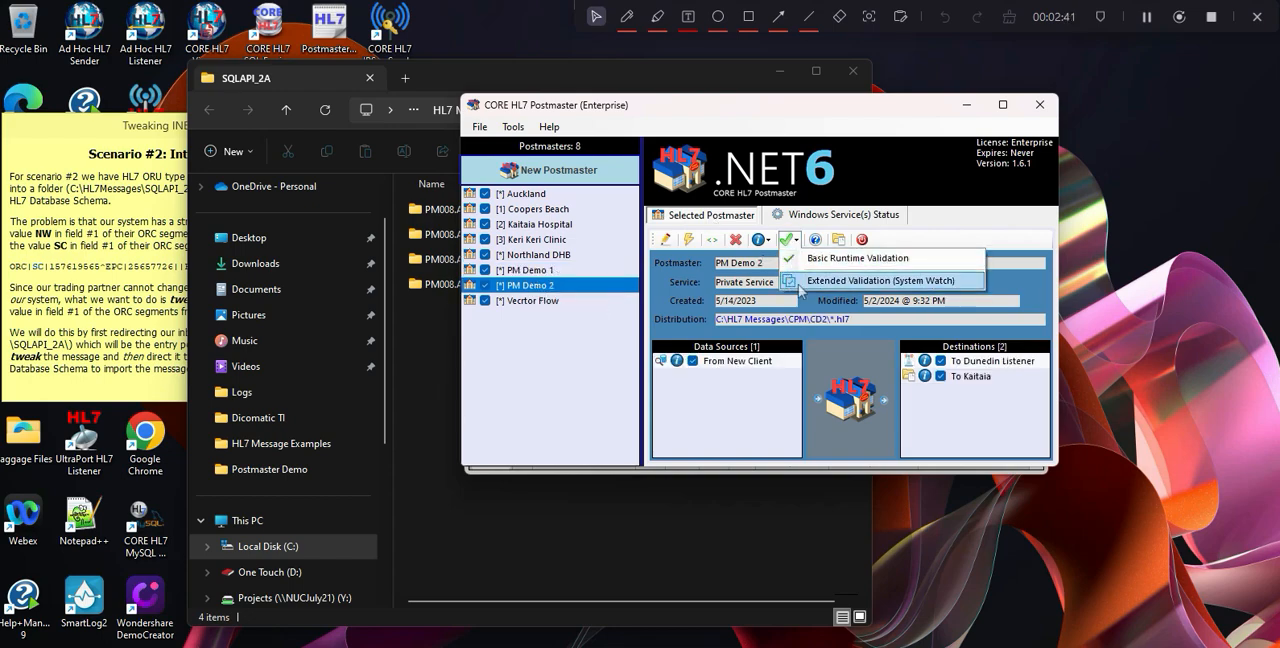
click(820, 259)
click(685, 408)
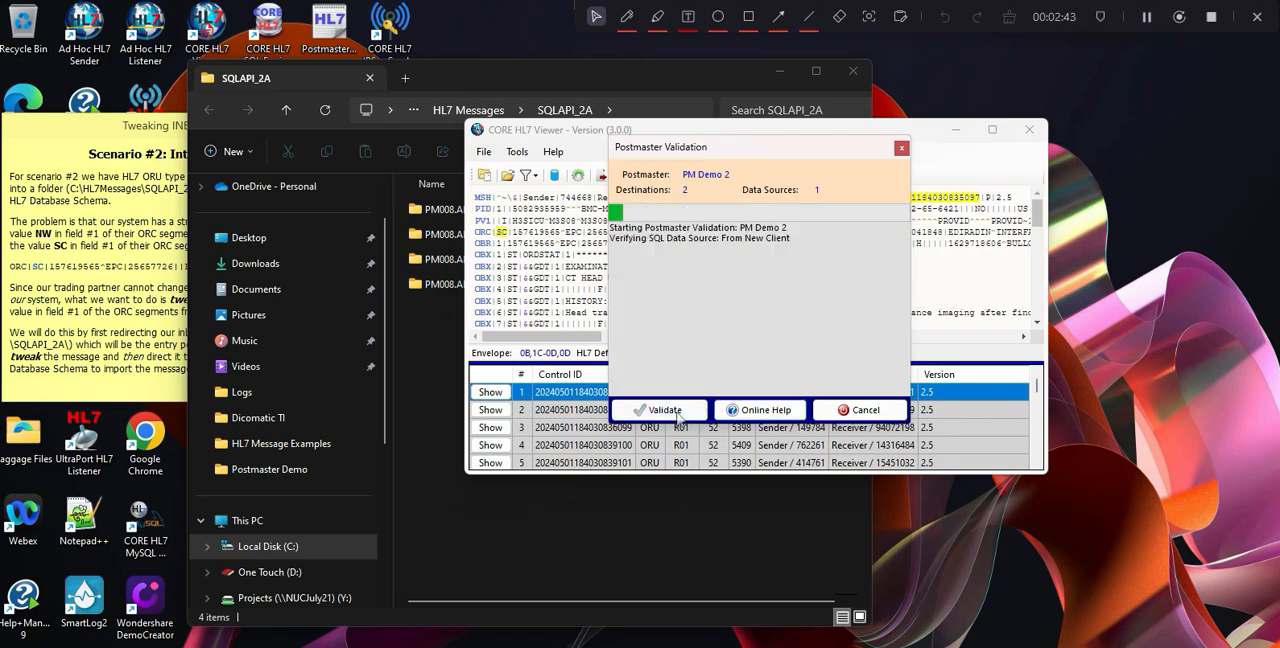
click(695, 395)
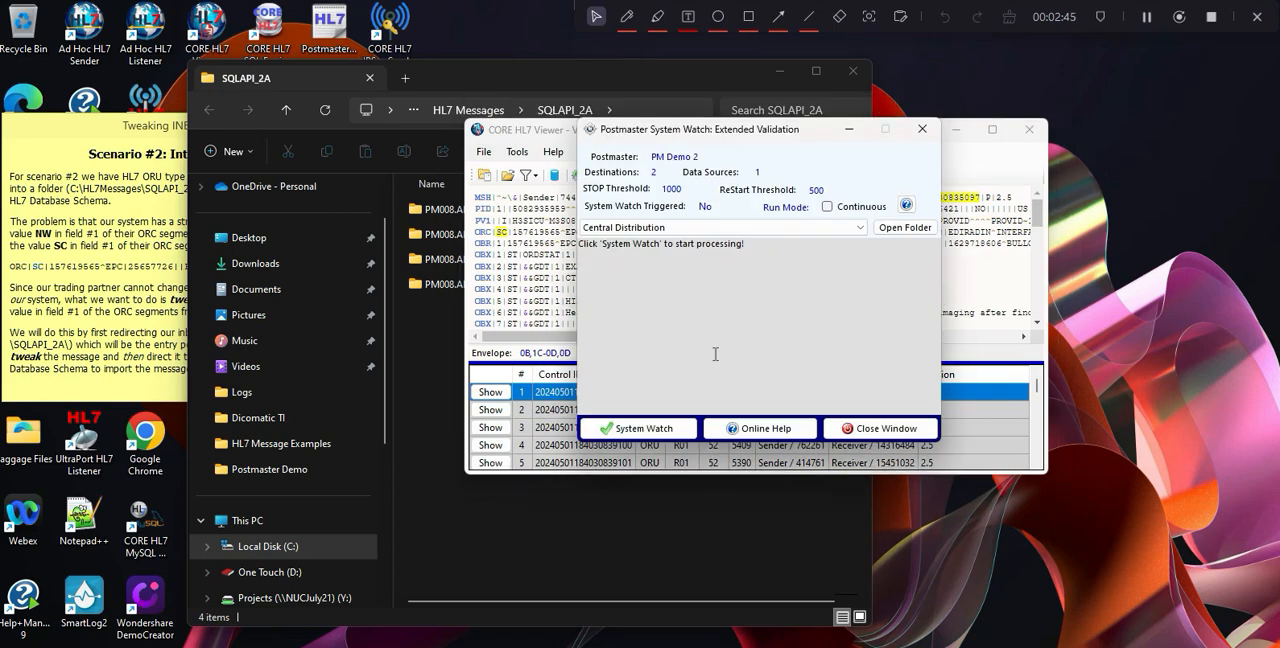
Choose the To Kaitaia folder destination, run System Watch on PM Demo 2, and close the report.
click(853, 227)
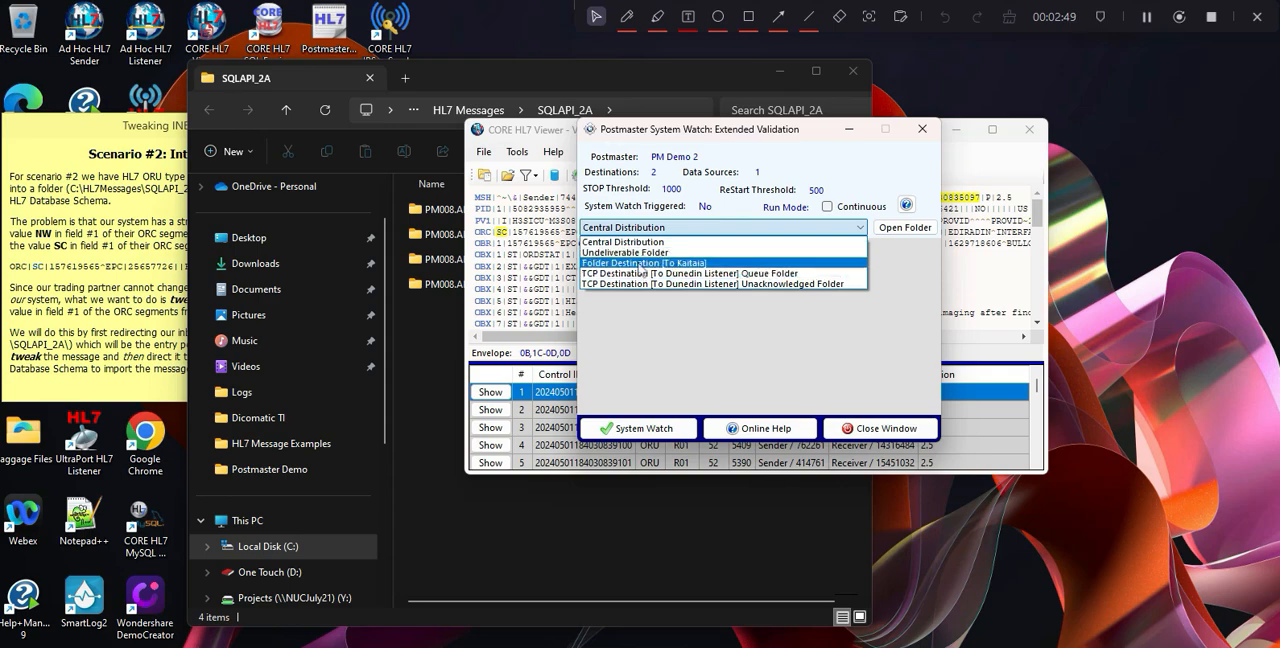
click(640, 263)
click(625, 428)
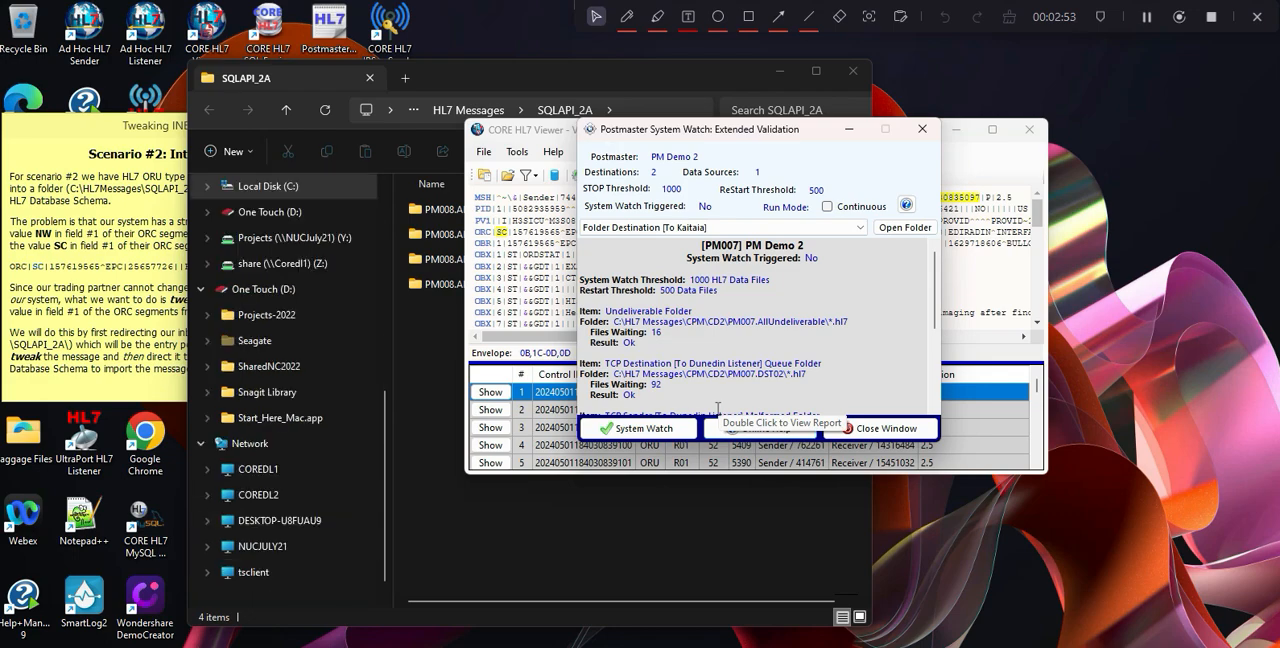
click(886, 428)
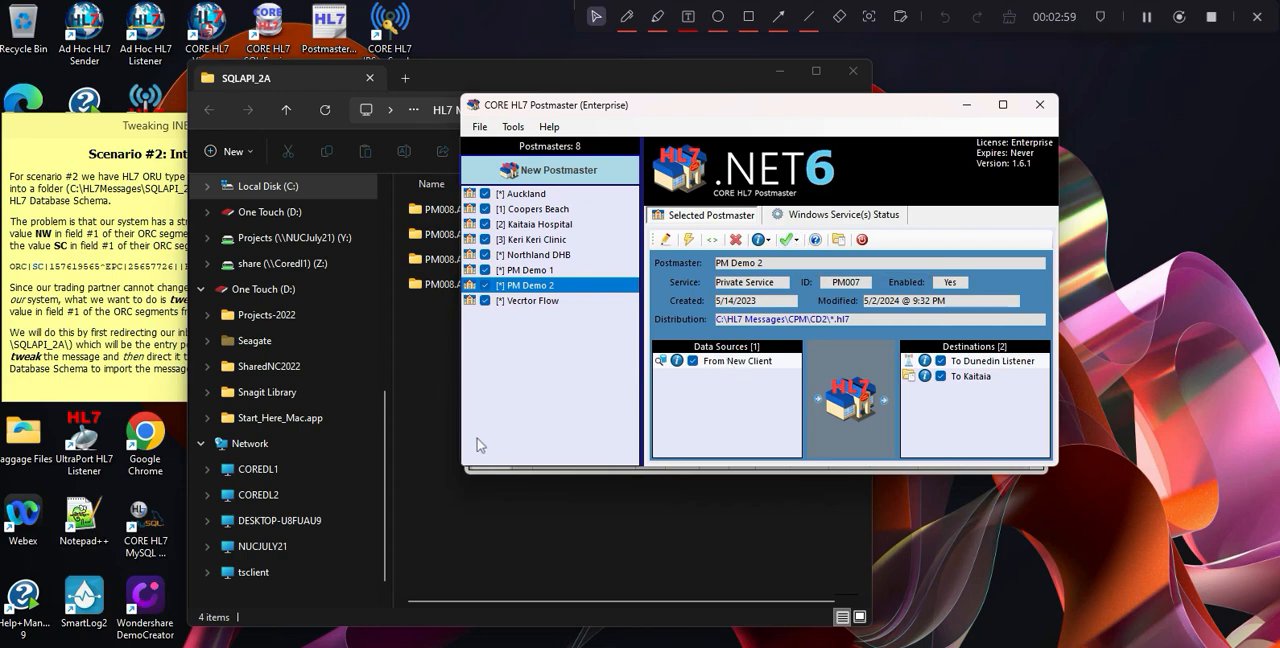
Run Extended Validation (System Watch) for PM Demo 2 again.
click(788, 239)
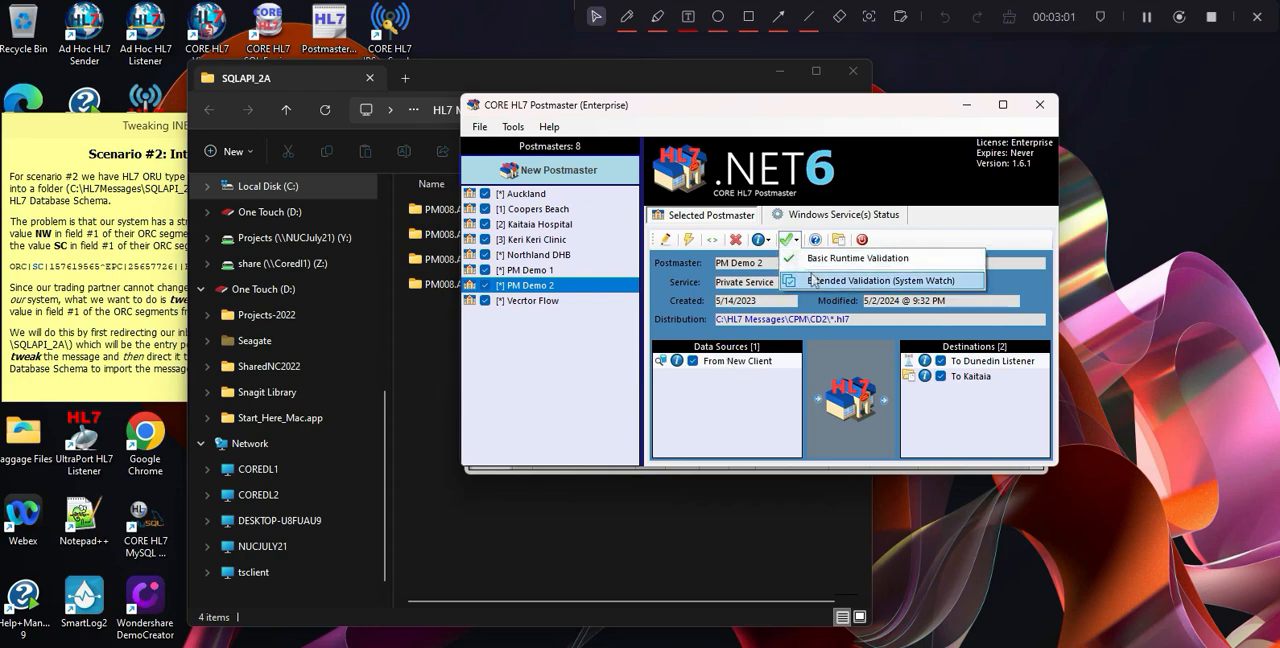
click(814, 280)
click(662, 410)
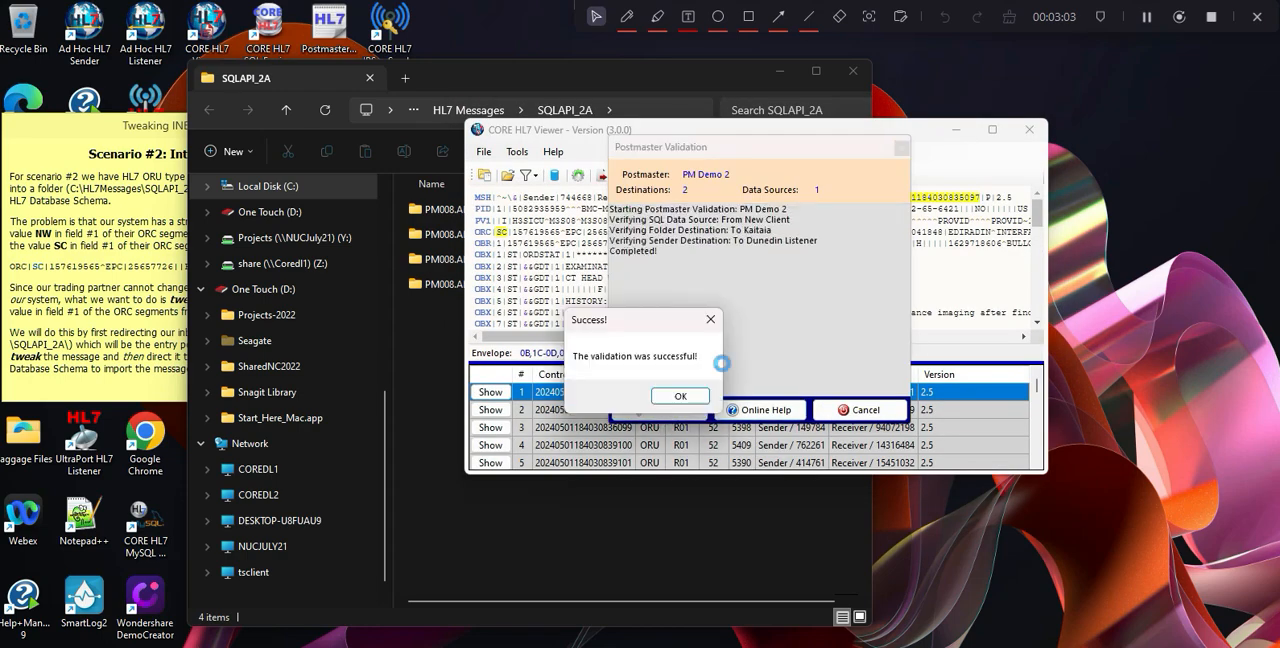
click(680, 396)
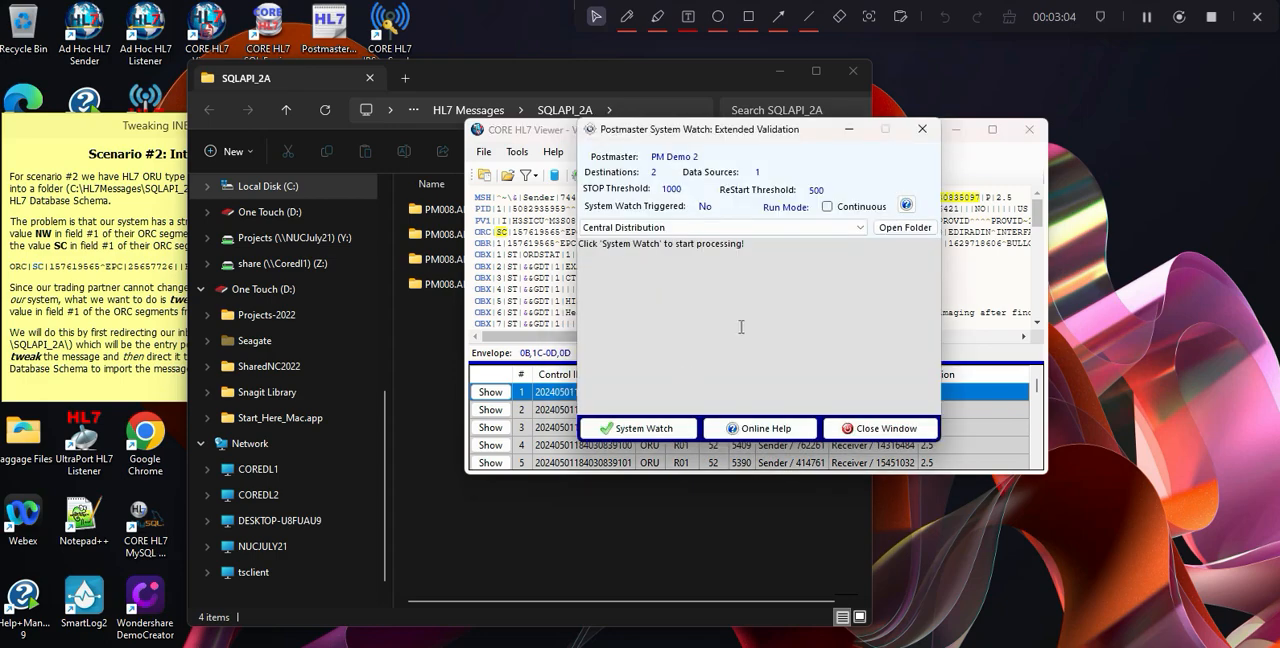
Open the To Kaitaia destination's folder and check ORC field 1 in its first HL7 message, then close the message.
click(860, 228)
click(678, 264)
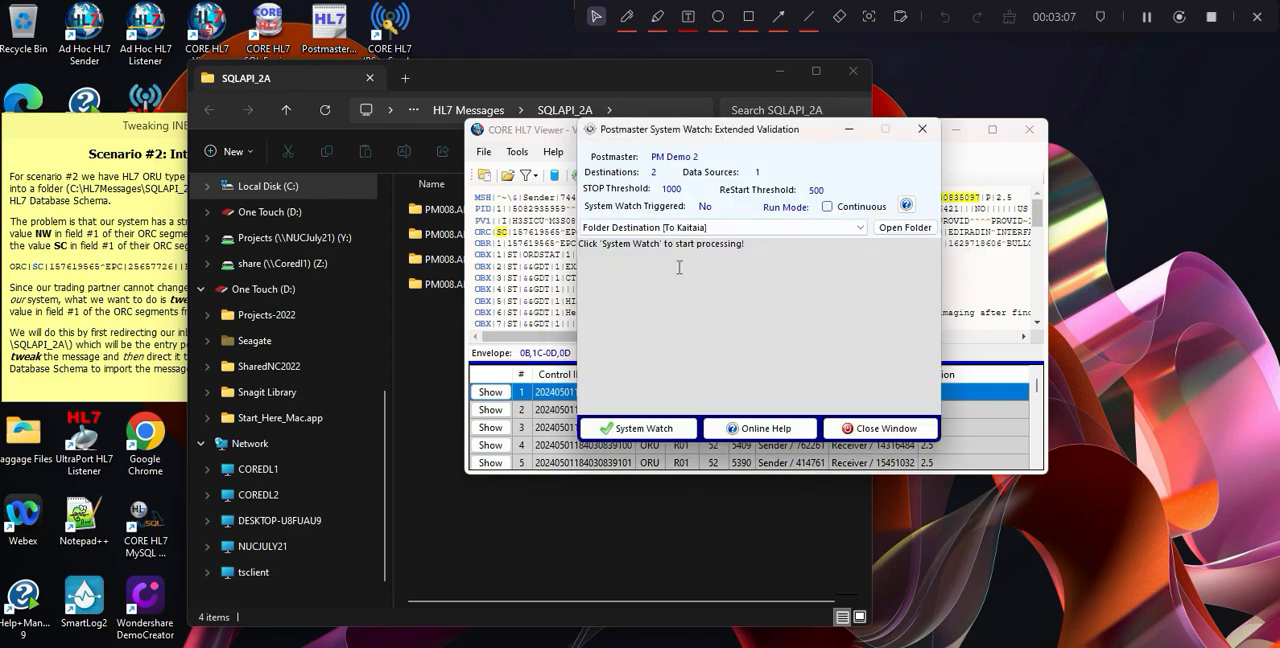
click(880, 228)
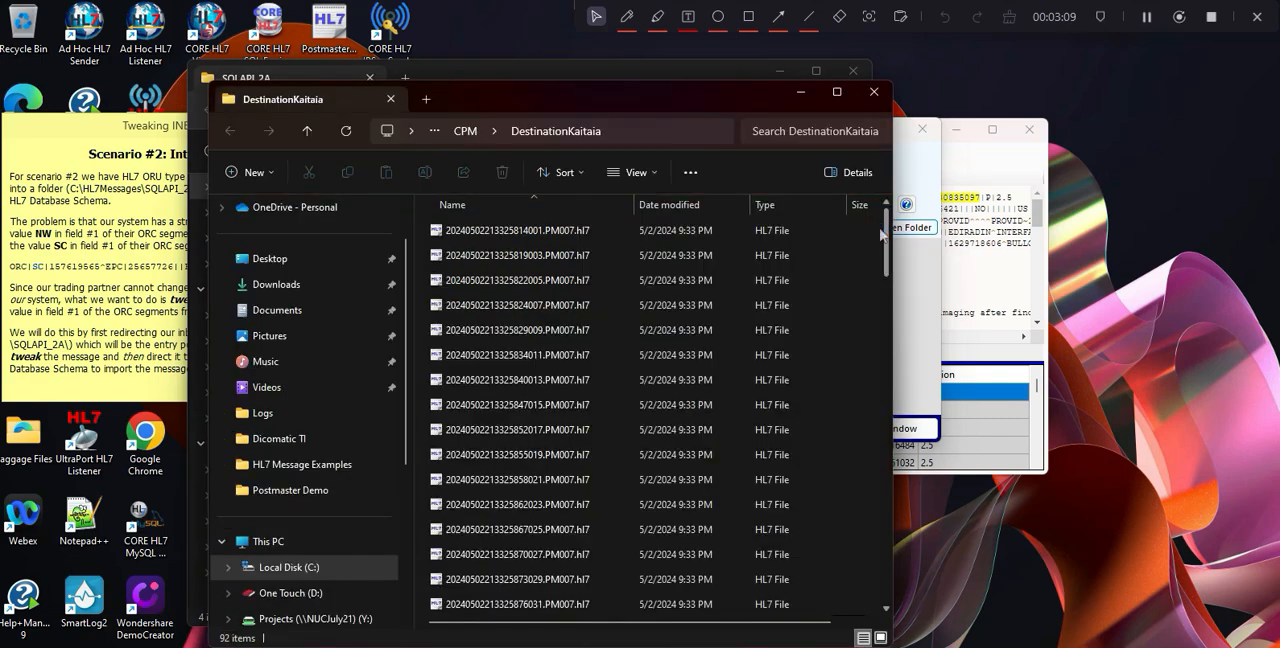
click(476, 236)
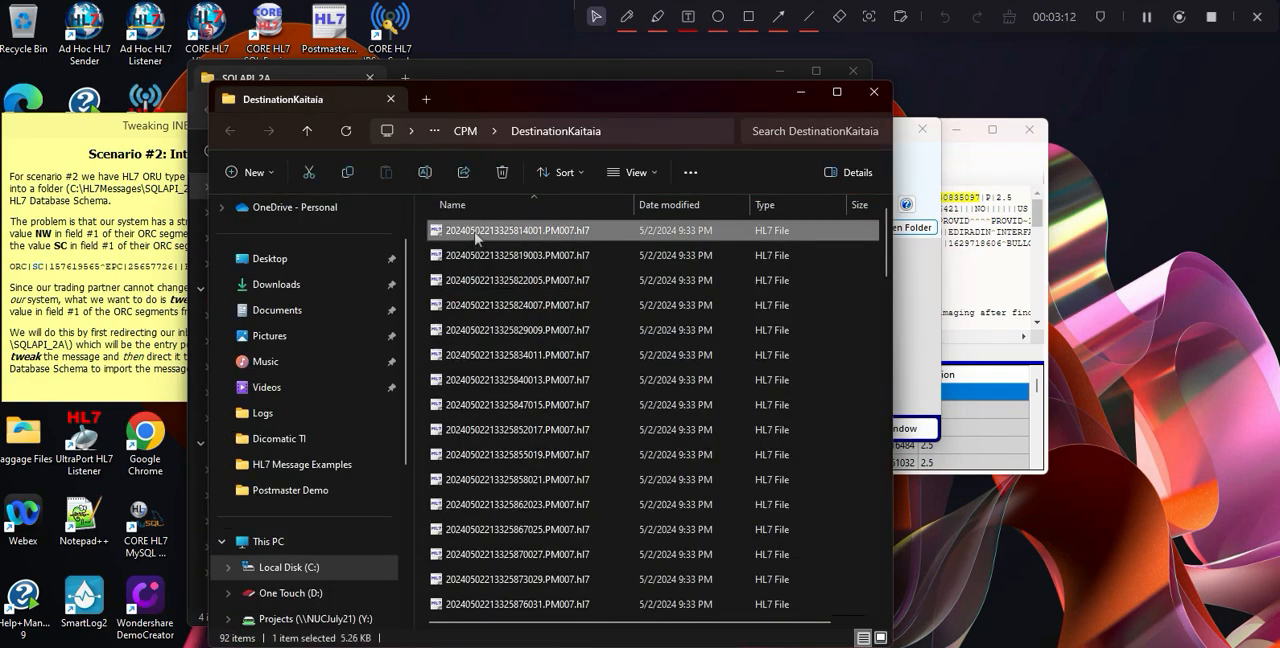
double_click(567, 482)
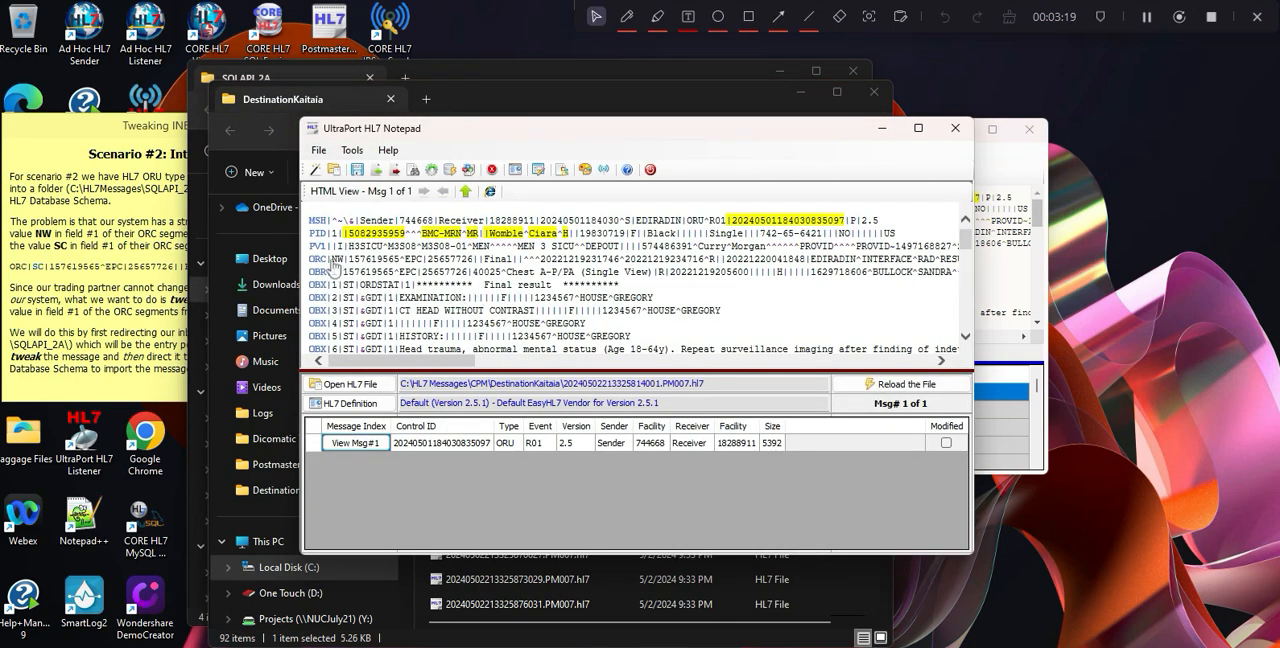
mouse_move(339, 265)
click(955, 128)
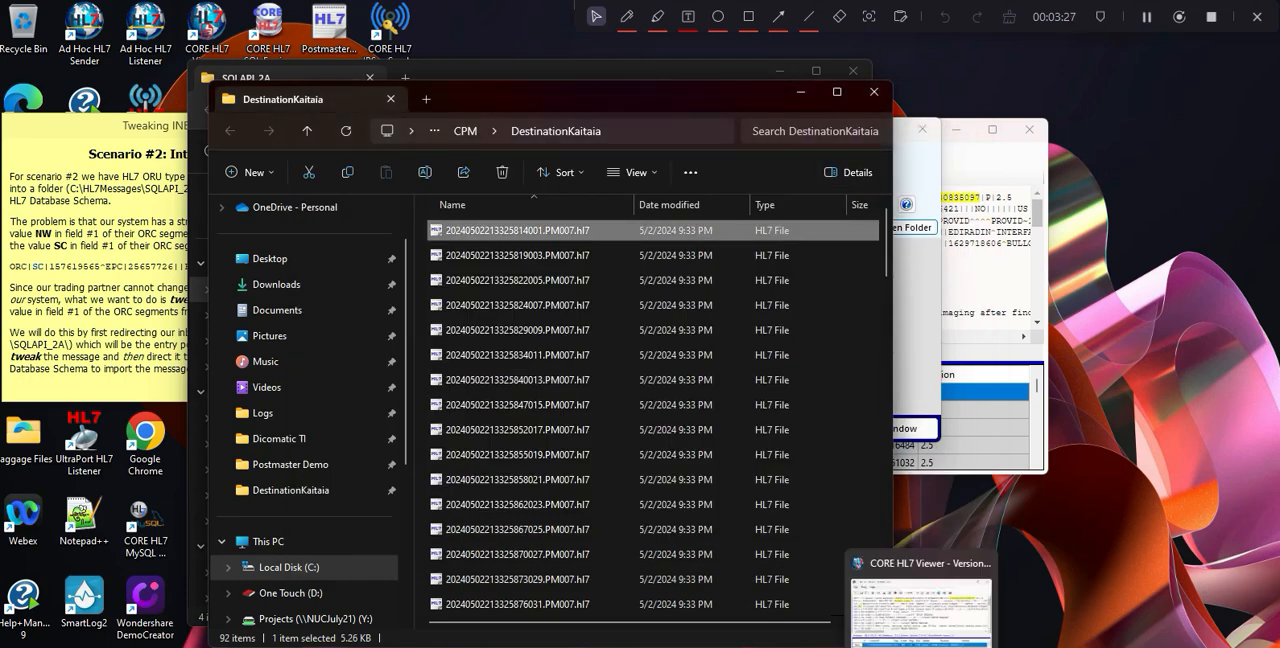
Return to System Watch, open the To Dunedin Listener queue folder, and check ORC field 1 in its first HL7 message.
click(940, 590)
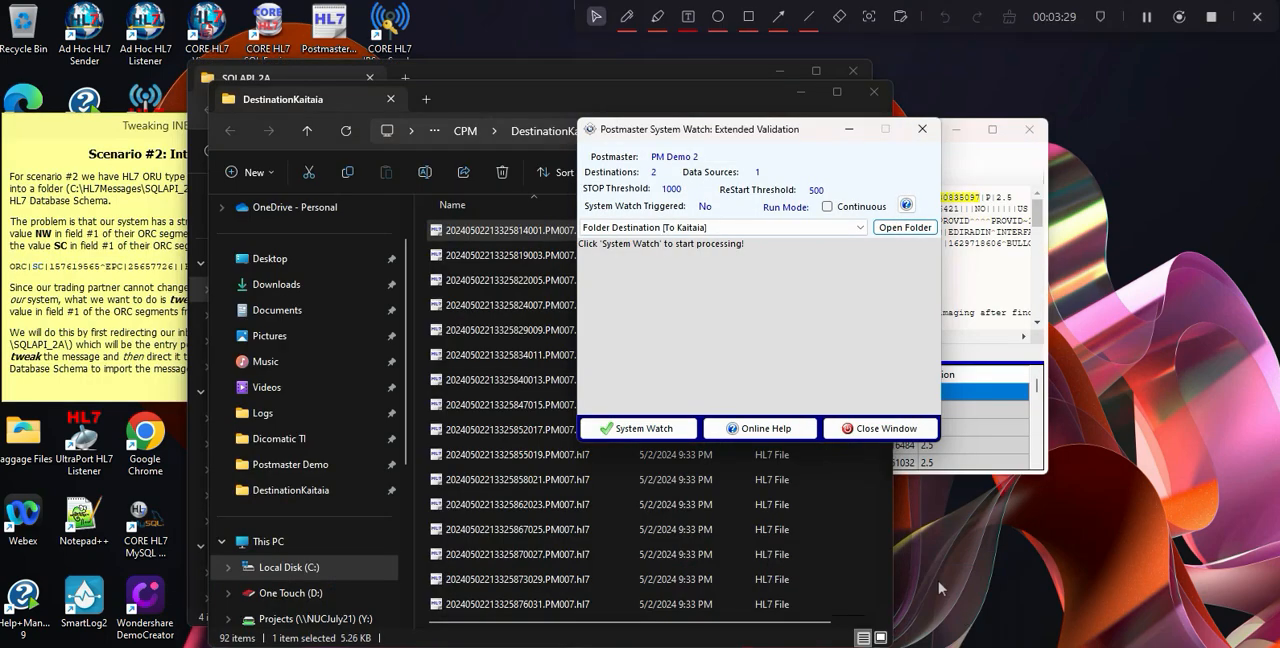
click(859, 227)
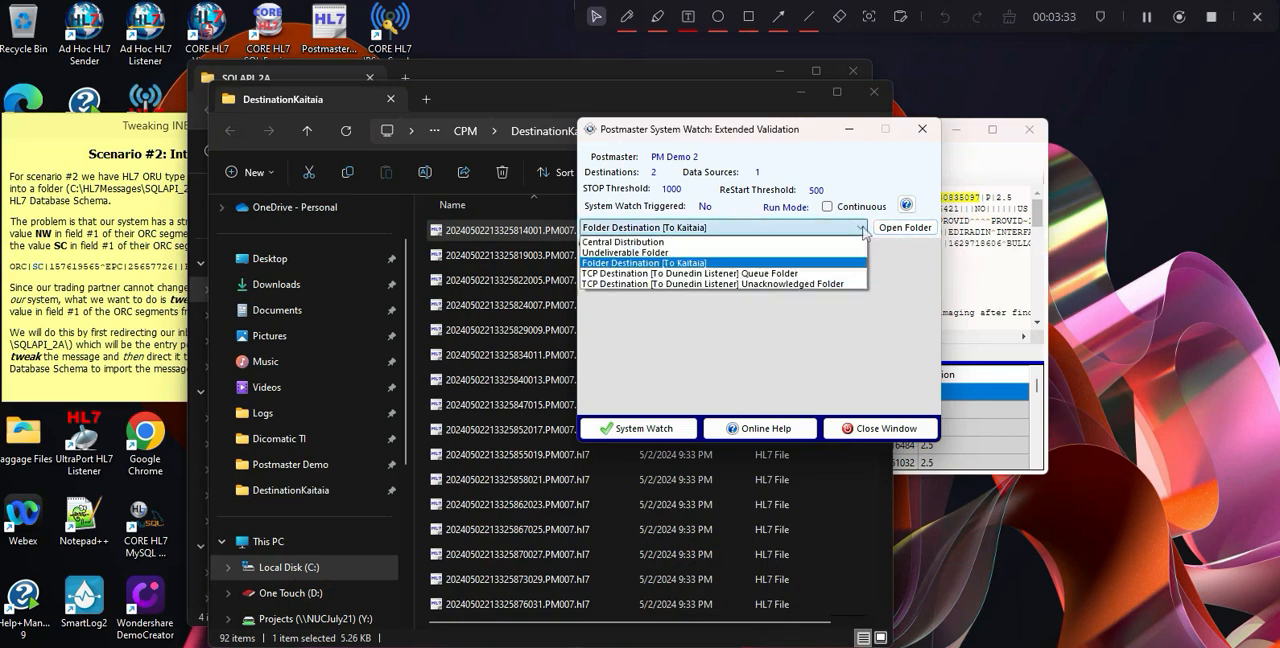
click(726, 273)
click(904, 229)
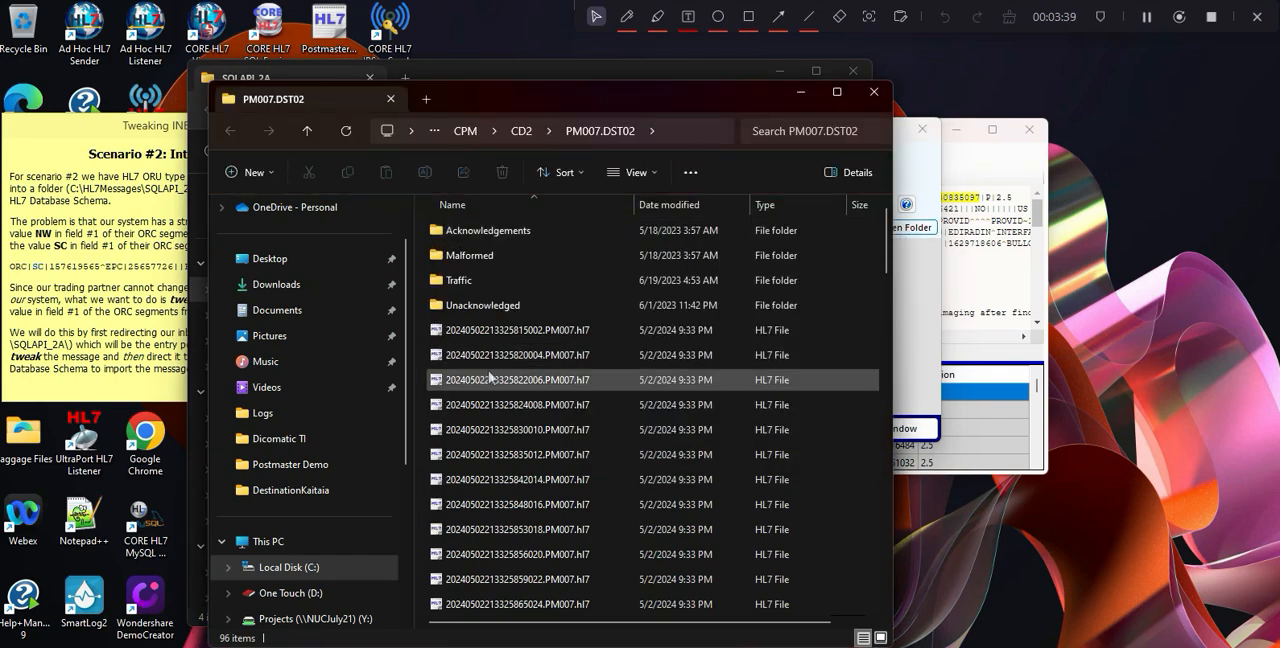
click(496, 340)
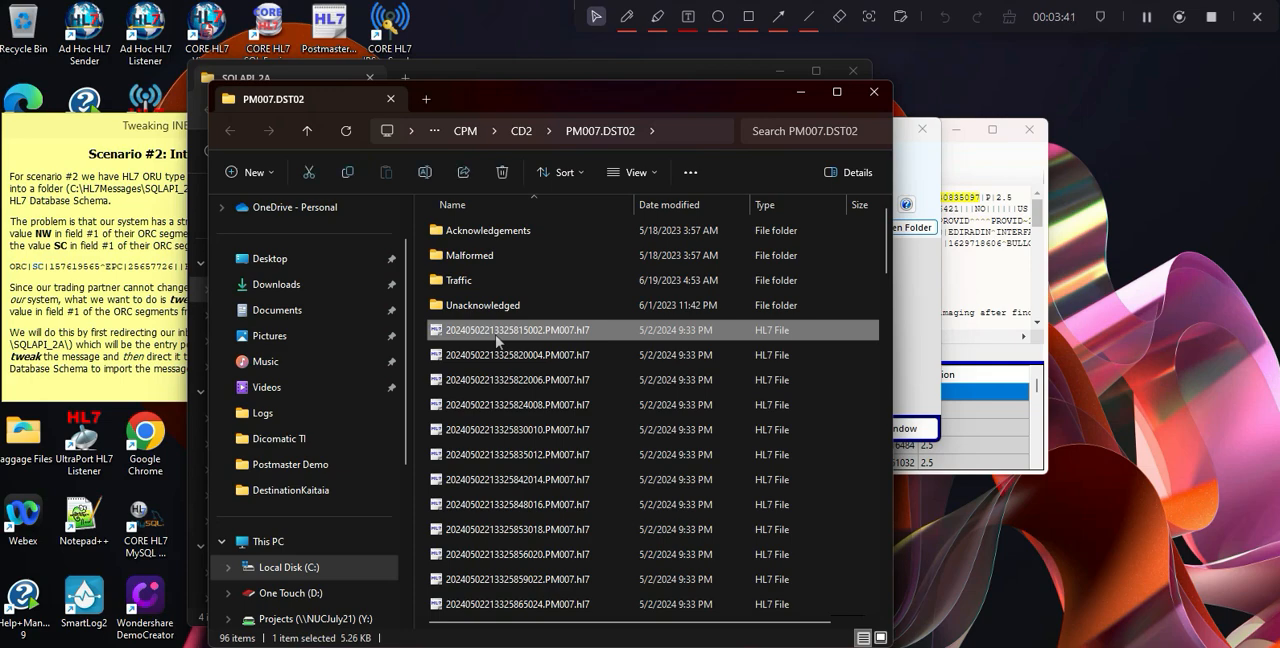
double_click(496, 338)
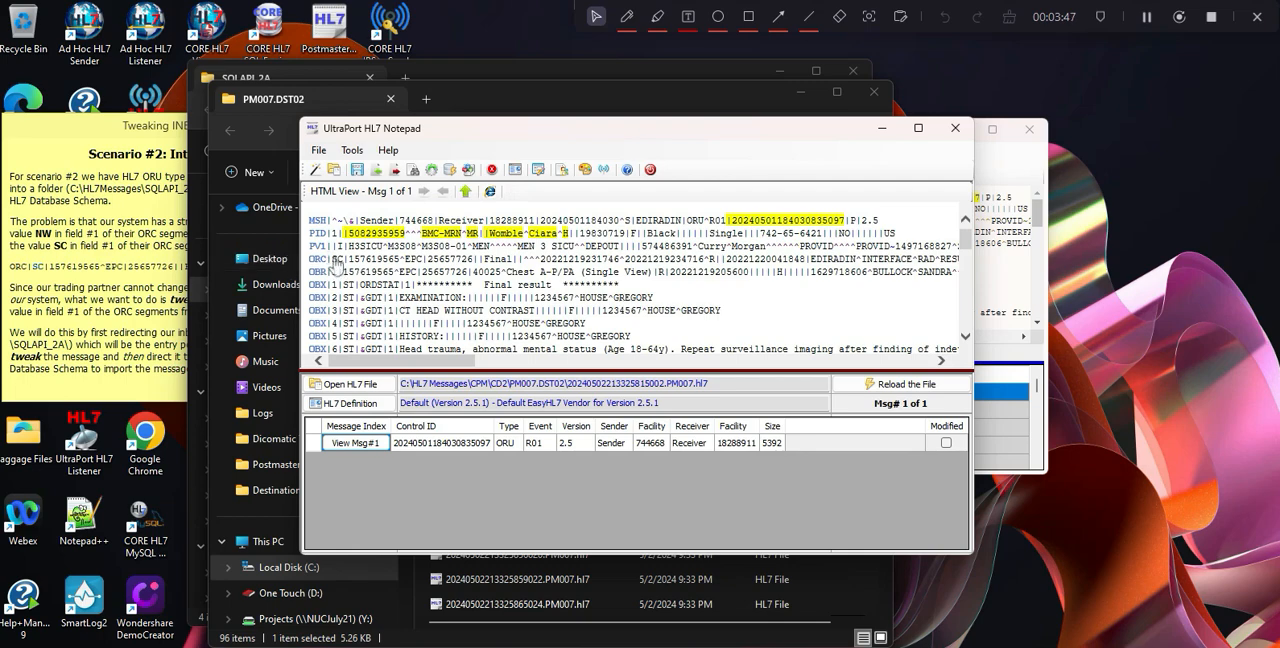
mouse_move(335, 262)
mouse_move(345, 340)
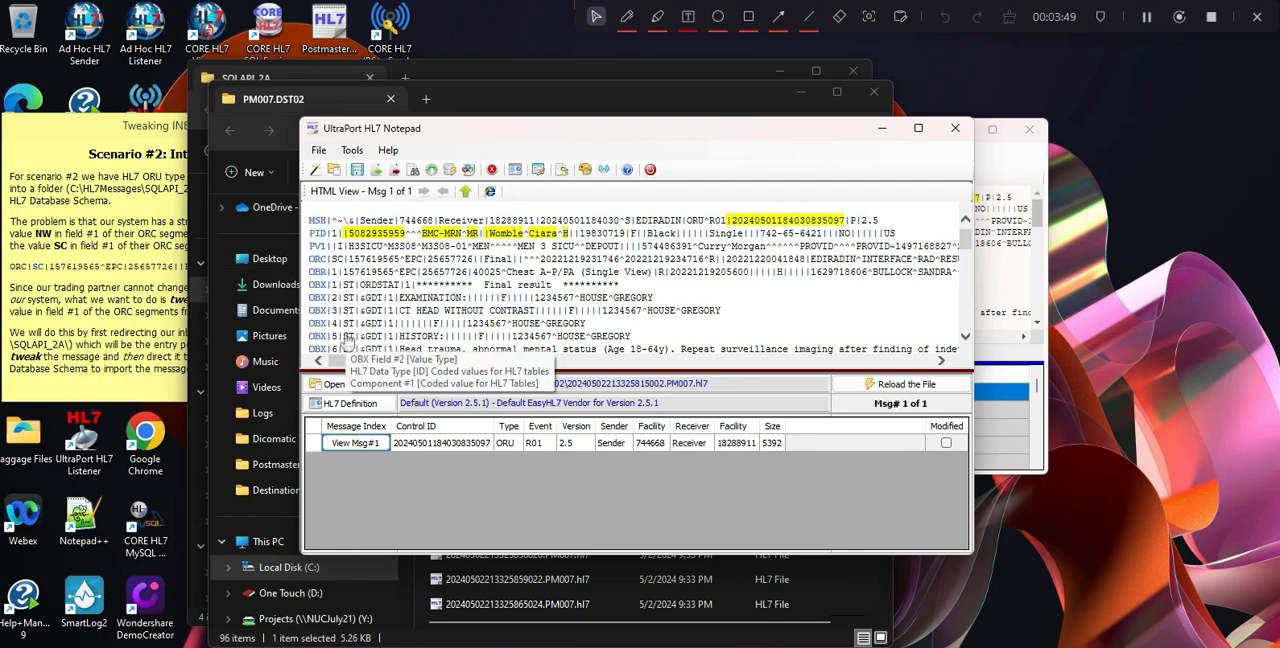